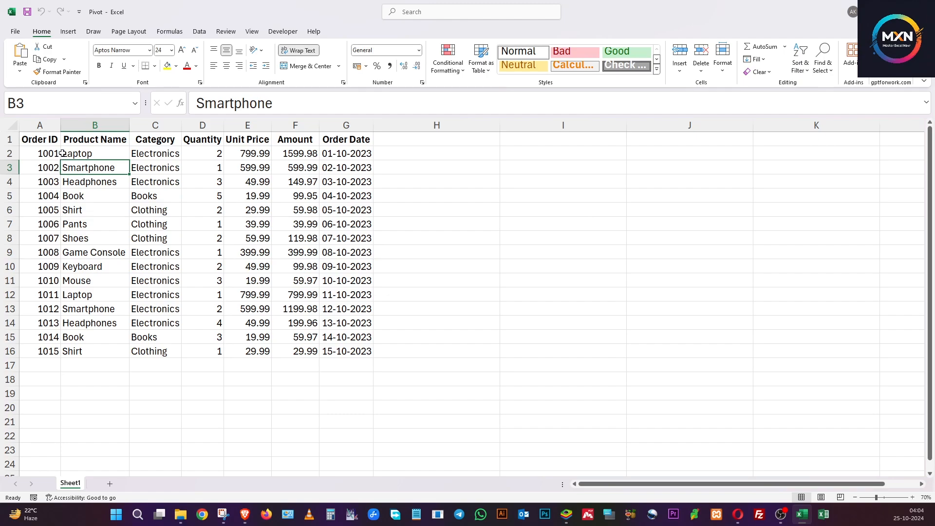
Step: Examine the order data on Sheet1, including the product, category, amount and order date columns
left_click(78, 155)
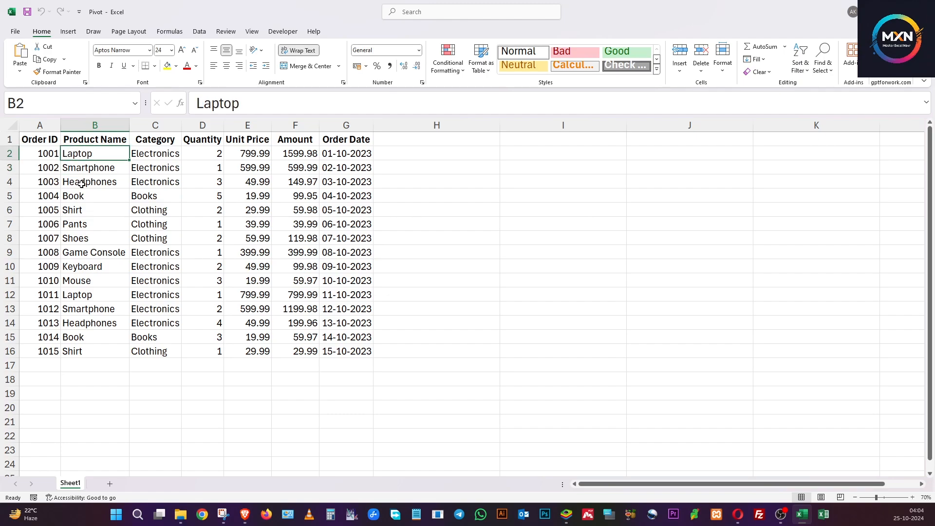
left_click(148, 166)
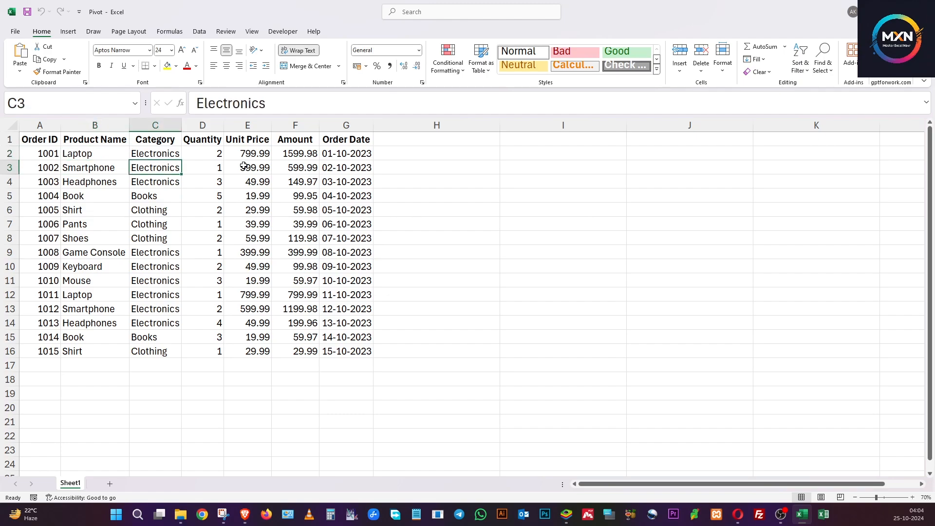
left_click_drag(300, 154, 312, 354)
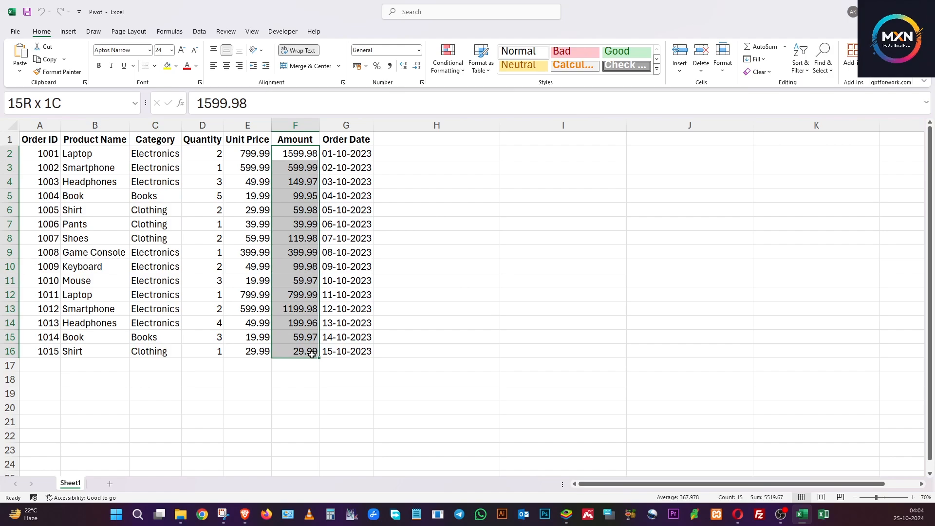
left_click(298, 326)
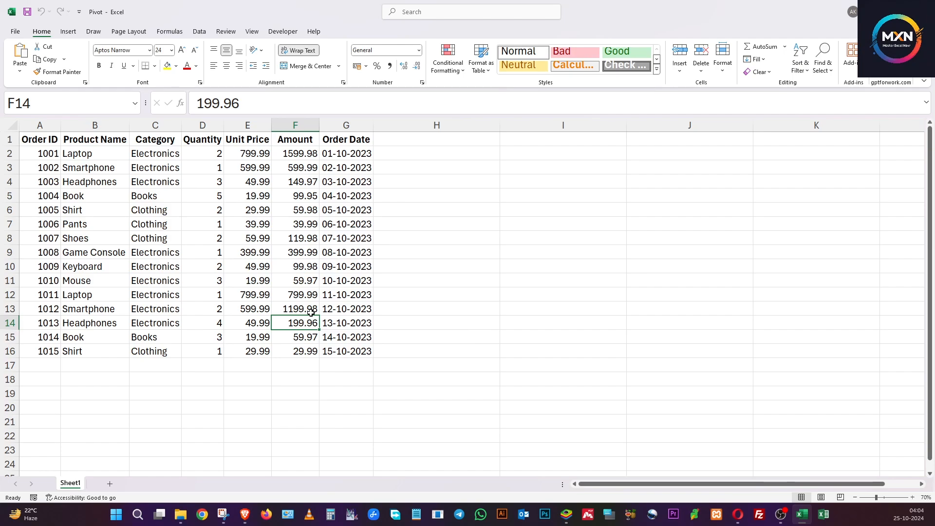
left_click(108, 197)
left_click_drag(27, 152, 371, 164)
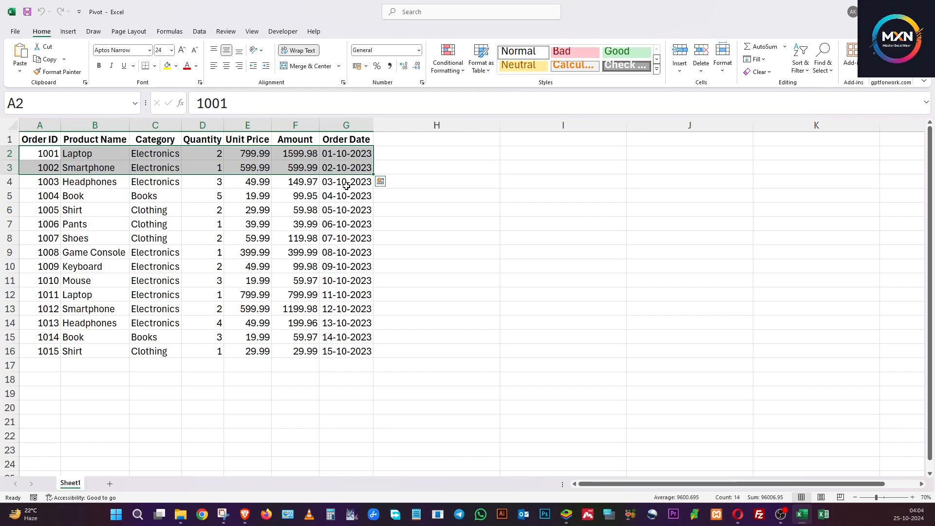
left_click(336, 209)
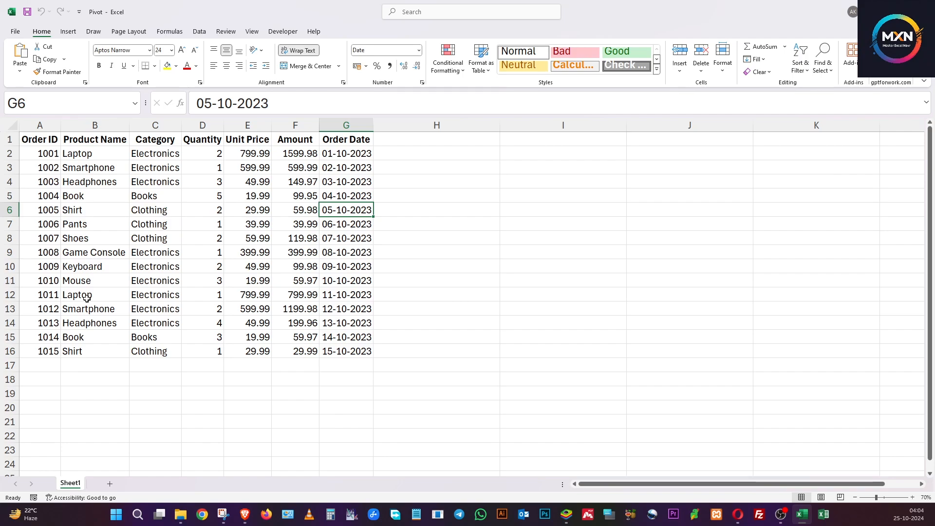
left_click(141, 298)
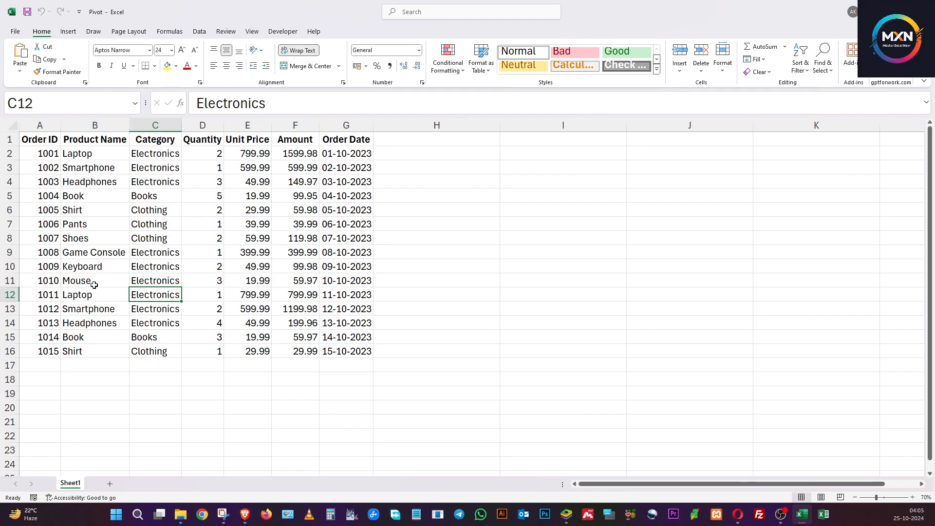
Step: Insert a PivotTable based on the range Sheet1!$A$1:$G$16 and place it on a new worksheet
left_click(70, 32)
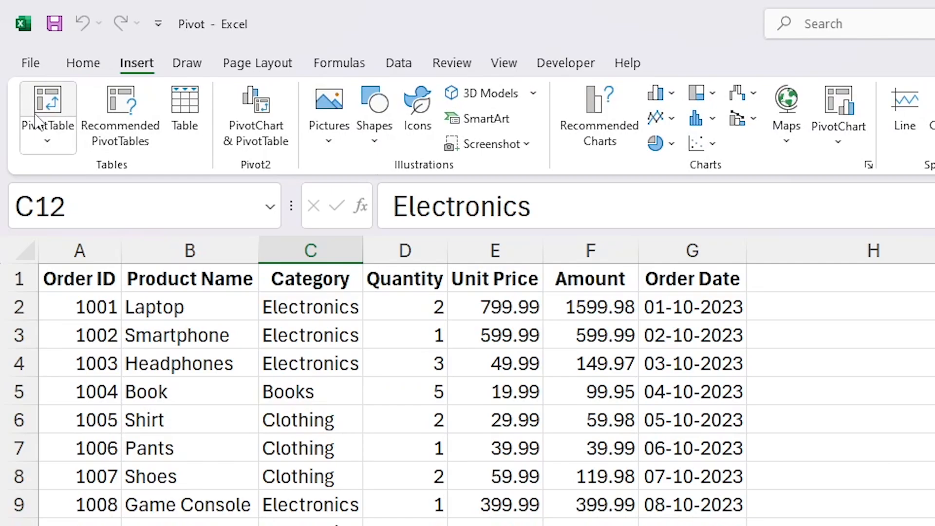
left_click(53, 104)
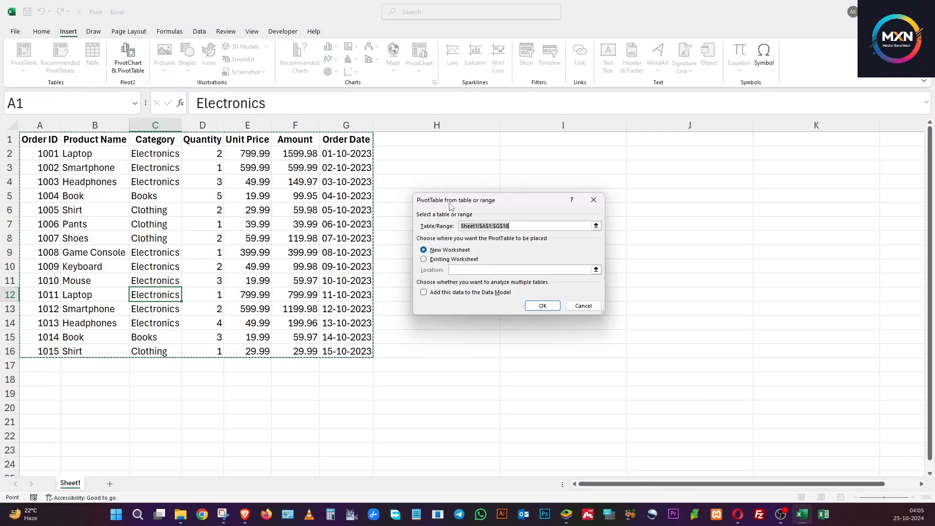
left_click_drag(450, 202, 219, 185)
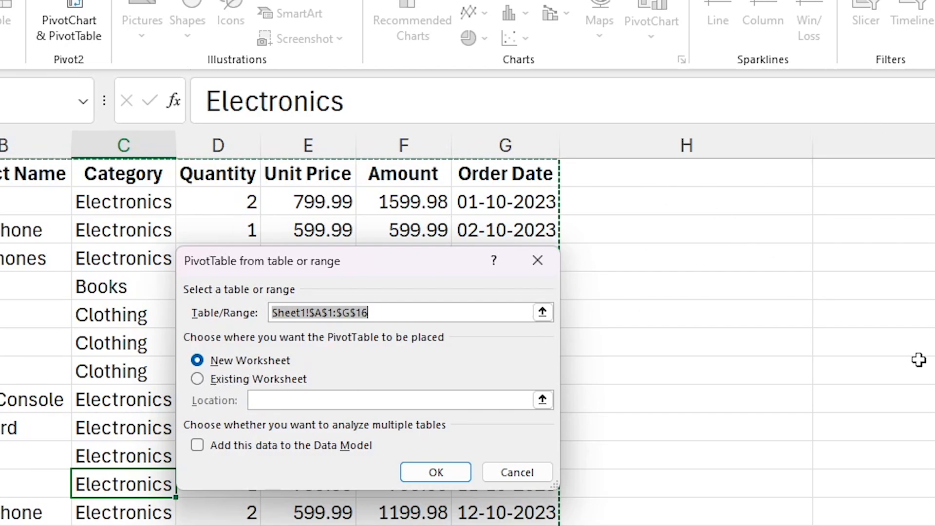
left_click(270, 379)
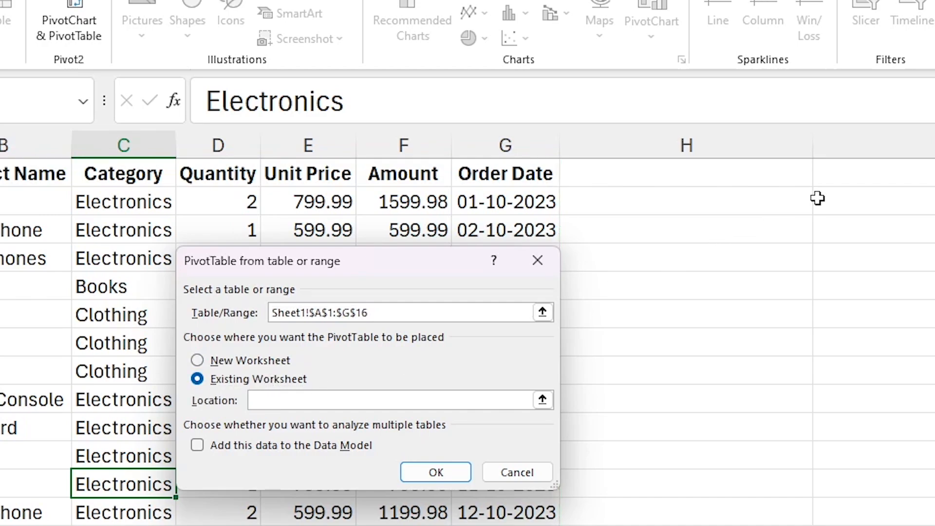
left_click(912, 172)
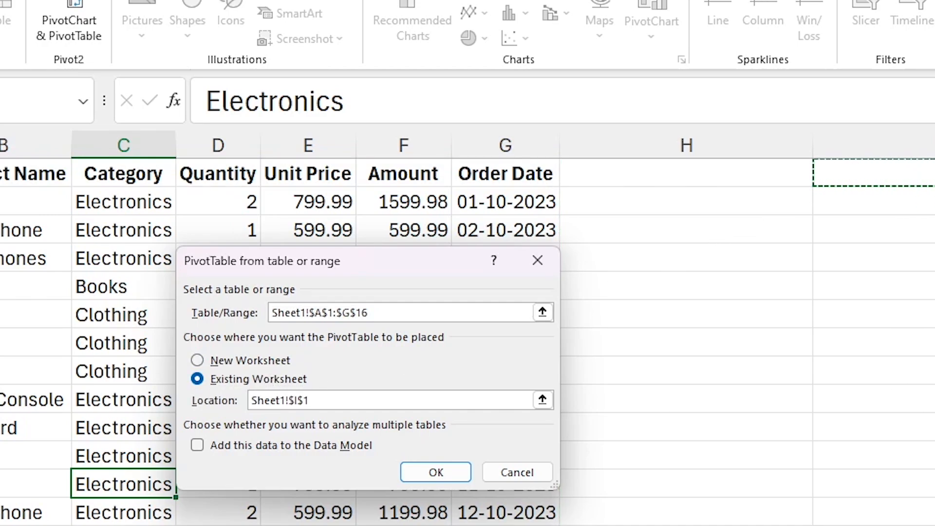
left_click(199, 360)
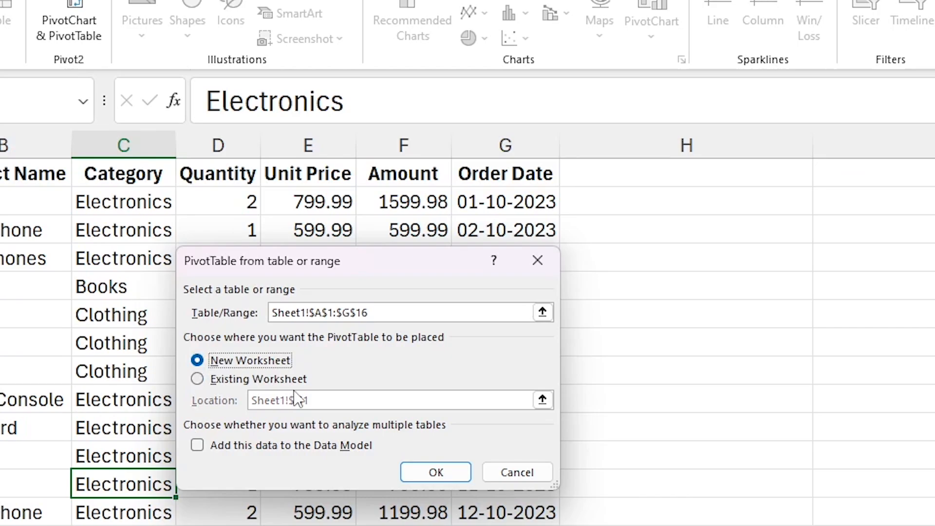
left_click(442, 475)
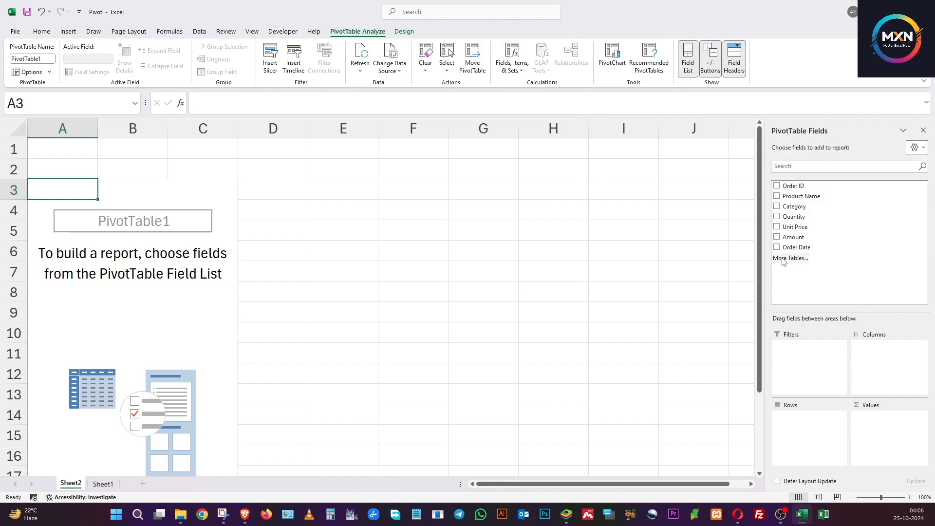
Step: Review the Product Name and Category columns in the Sheet1 source data and return to Sheet2
left_click(103, 483)
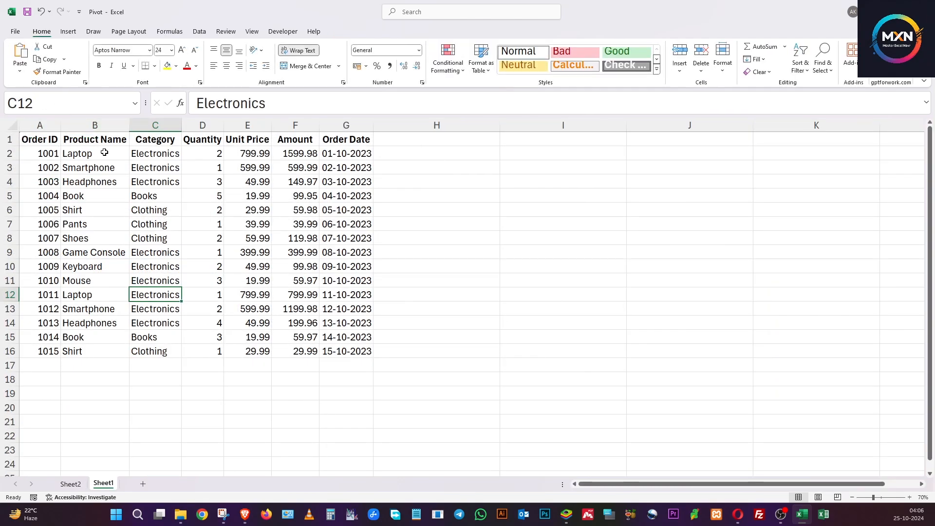
left_click(44, 140)
left_click(95, 141)
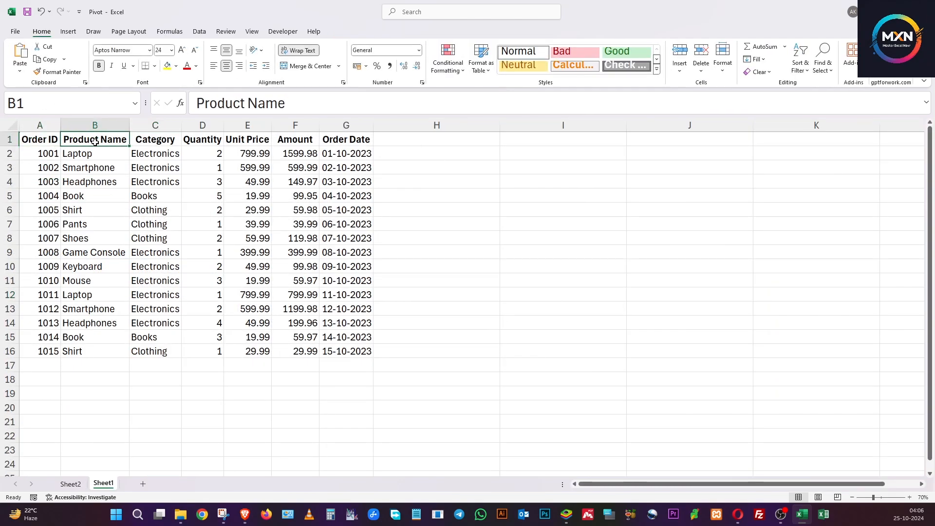
left_click(95, 126)
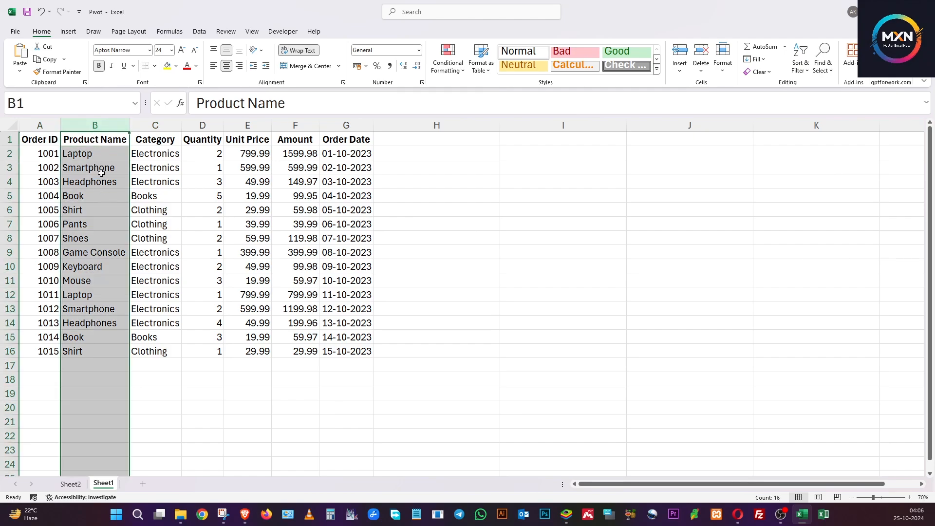
left_click(155, 125)
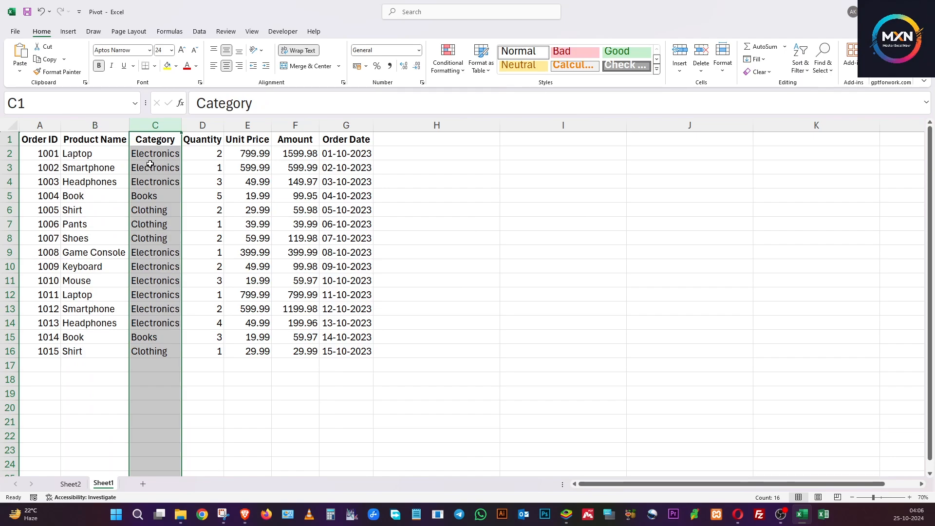
left_click(71, 484)
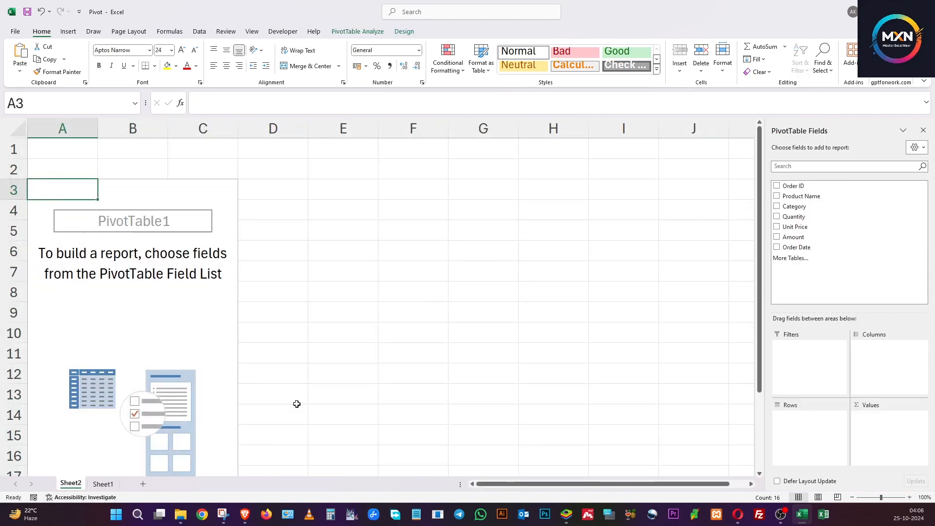
Step: Add Category as the row field and Amount as the summed value field, and check the total of each category
left_click_drag(793, 207, 821, 423)
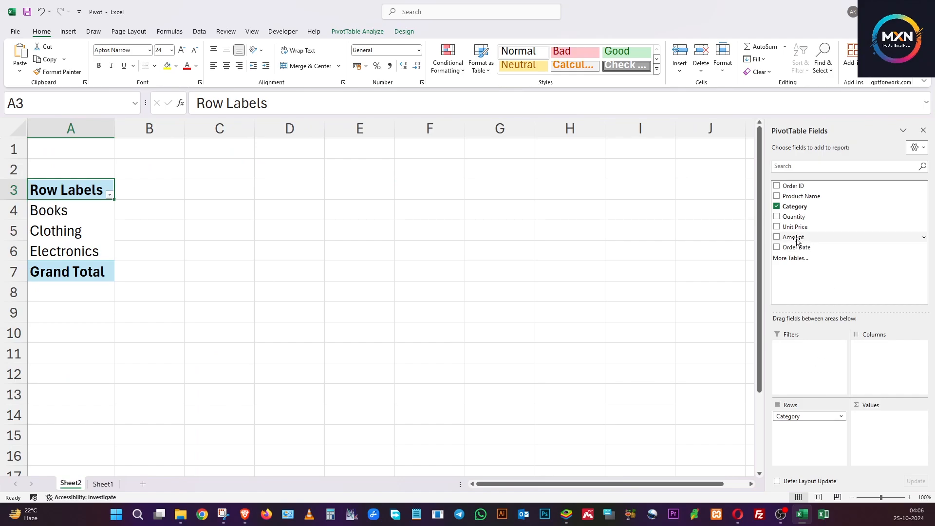
left_click_drag(796, 239, 874, 429)
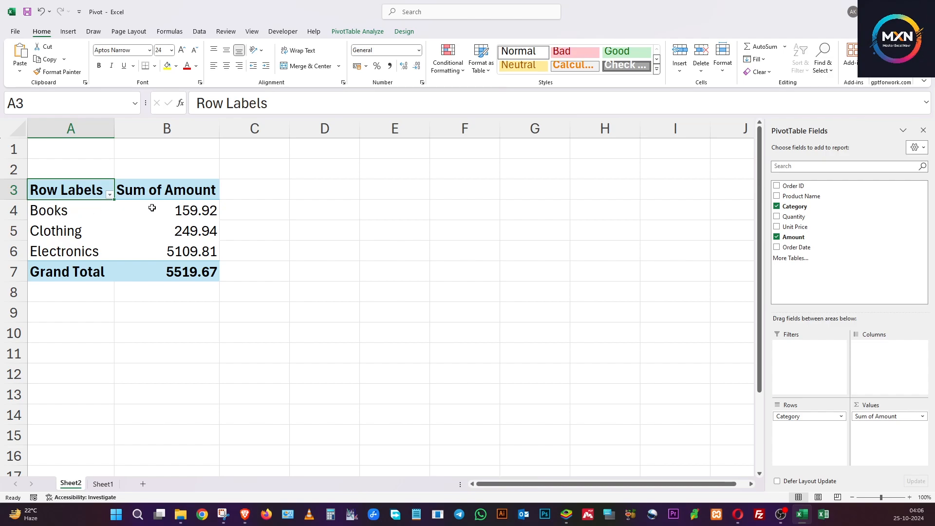
left_click(194, 212)
left_click(185, 232)
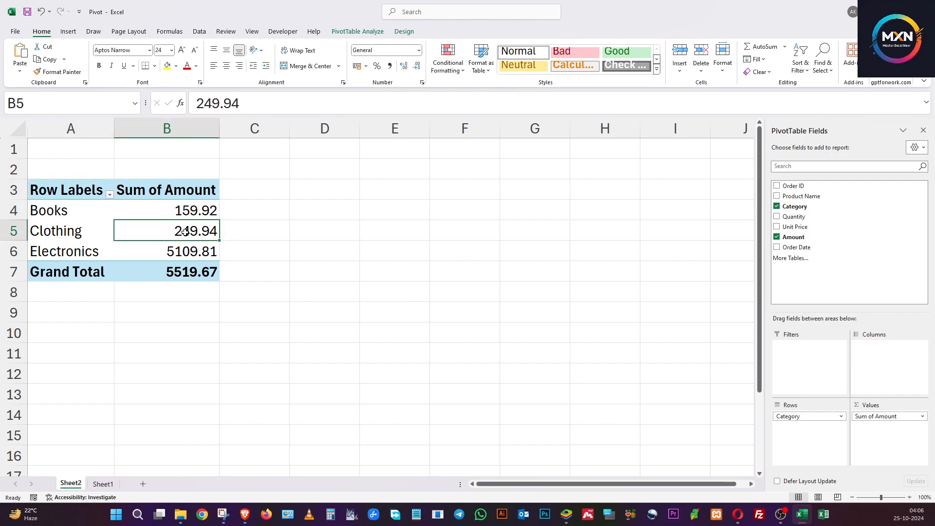
left_click(188, 250)
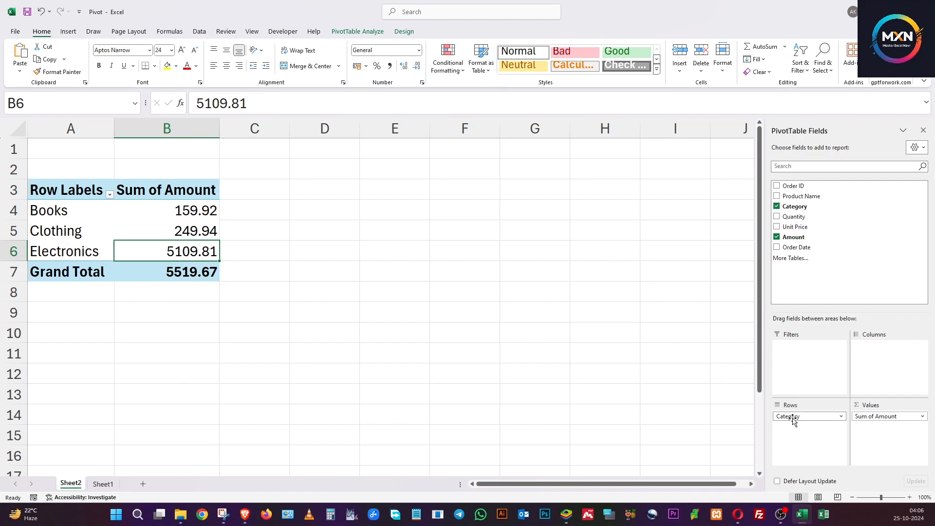
Step: Remove Category from the PivotTable and add the Product Name field instead
left_click(777, 207)
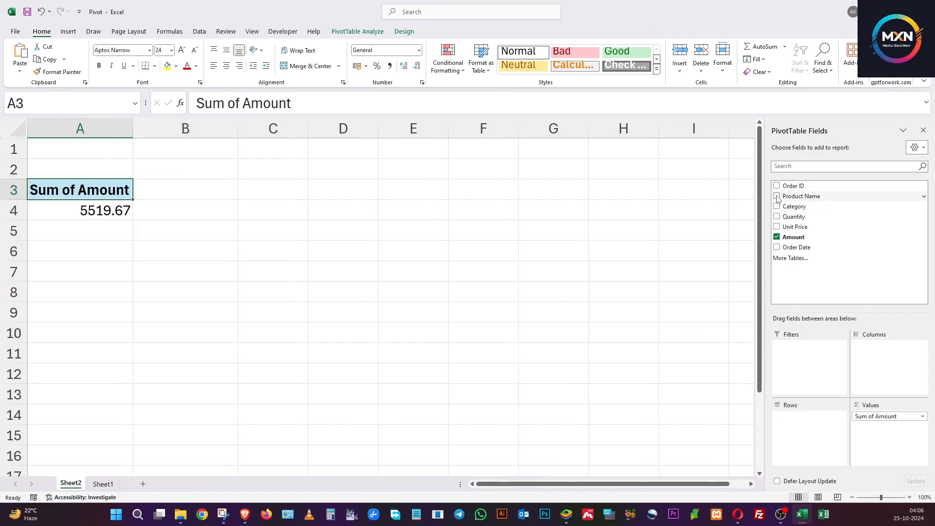
left_click(777, 197)
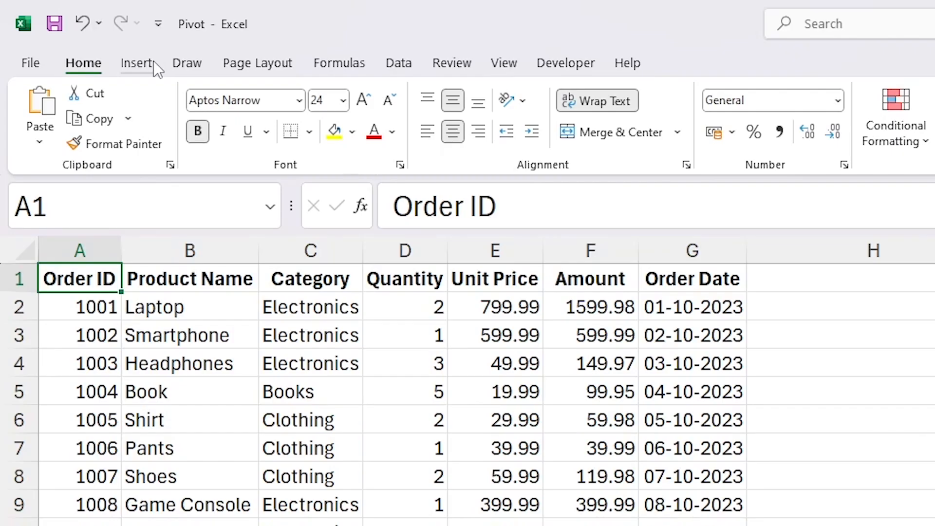
Step: Open the recommended PivotTables for the Sheet1 order data and widen the dialog to show the full preview
left_click(75, 30)
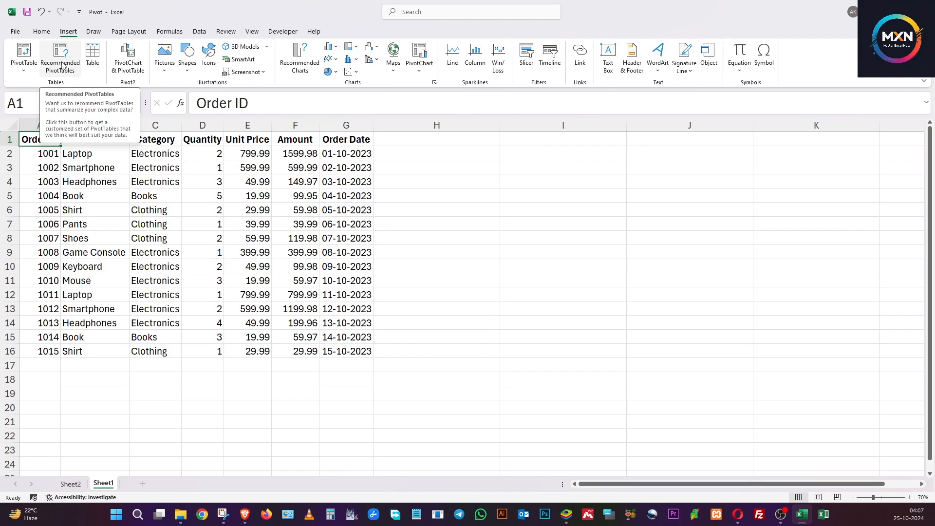
left_click(60, 56)
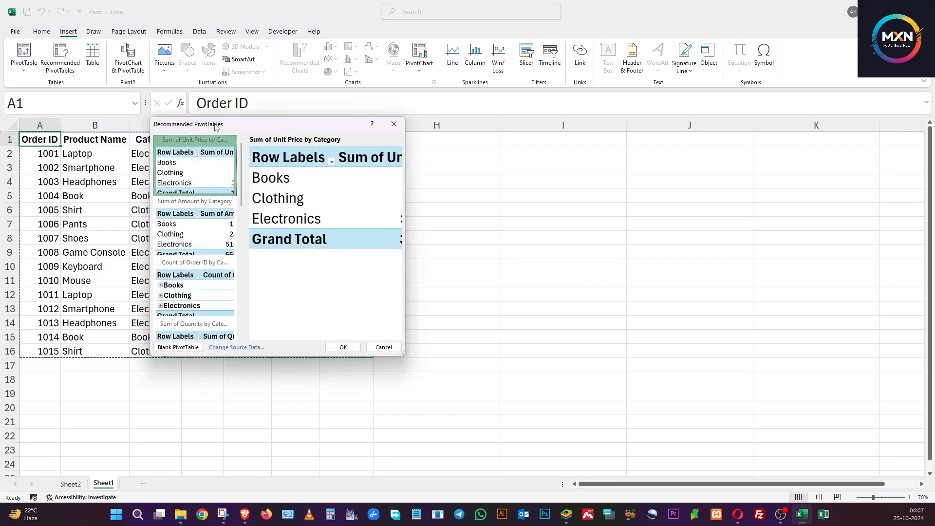
left_click_drag(404, 227, 529, 239)
left_click_drag(331, 125, 227, 145)
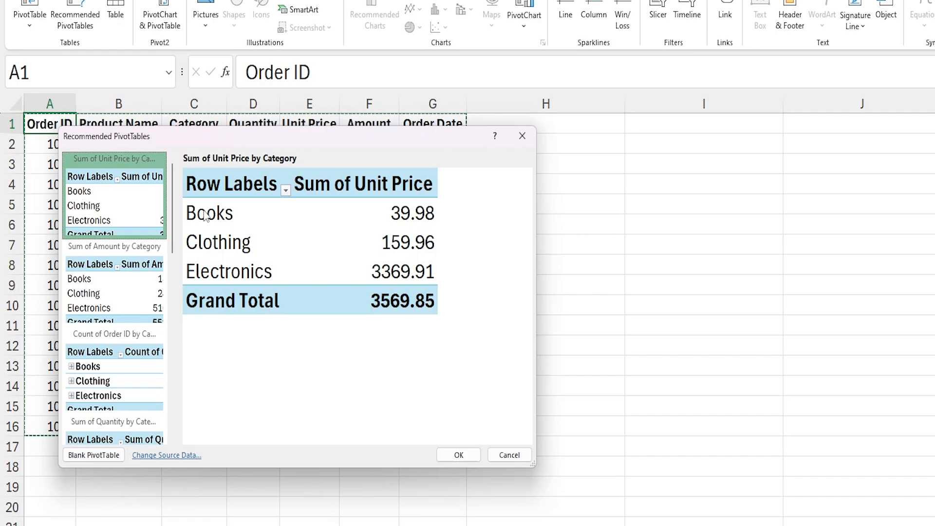
Step: Preview the Sum of Amount by Category and Count of Order ID by Category recommendations and browse the remaining layouts
left_click(133, 273)
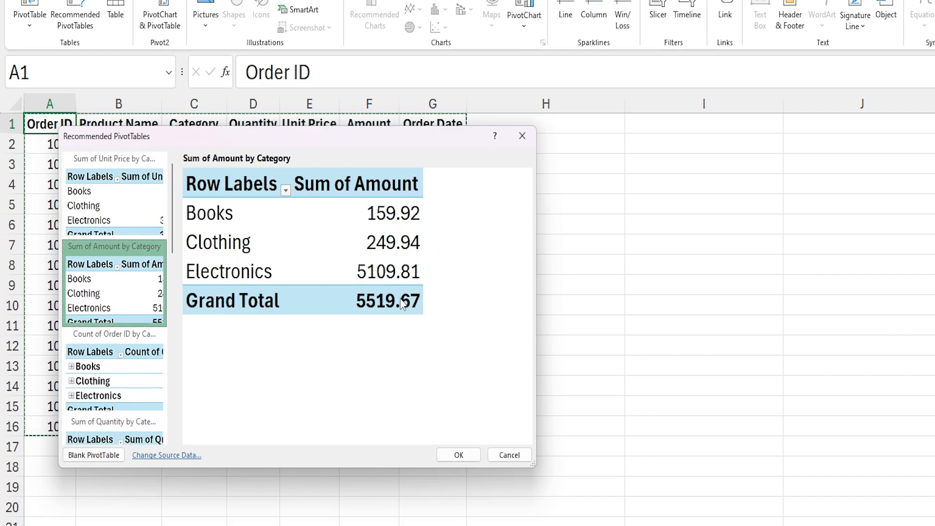
left_click(97, 388)
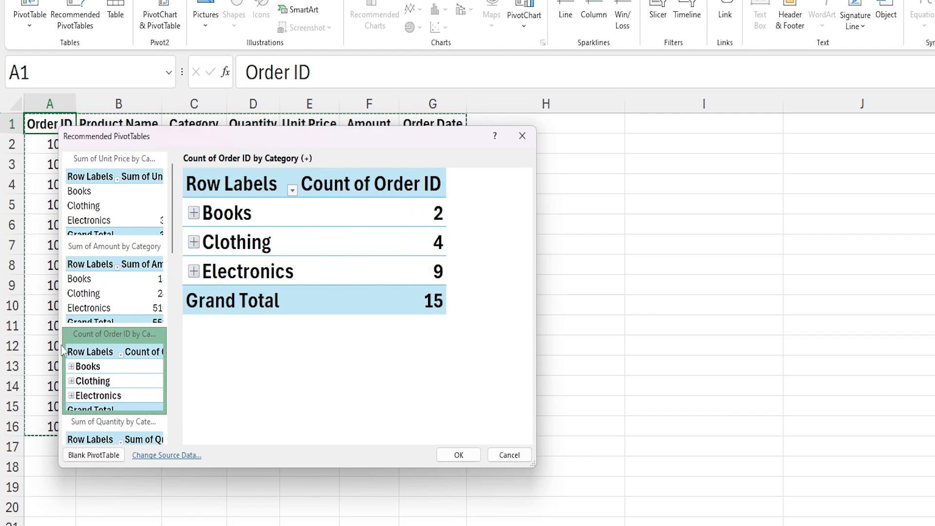
left_click(76, 294)
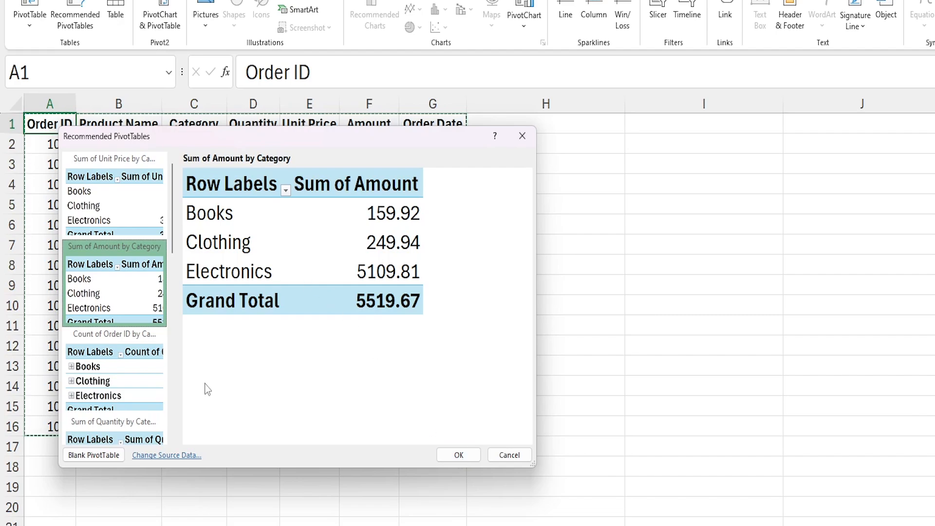
scroll(117, 341, "down", 6)
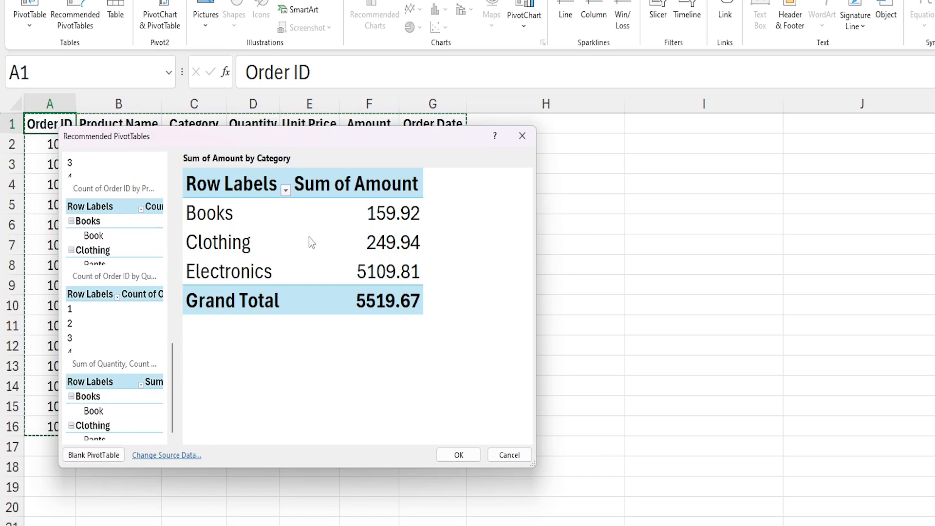
Step: Keep Sheet1!$A$1:$G$16 as the data source, insert the recommended Sum of Amount by Category PivotTable, and check its values
left_click(173, 455)
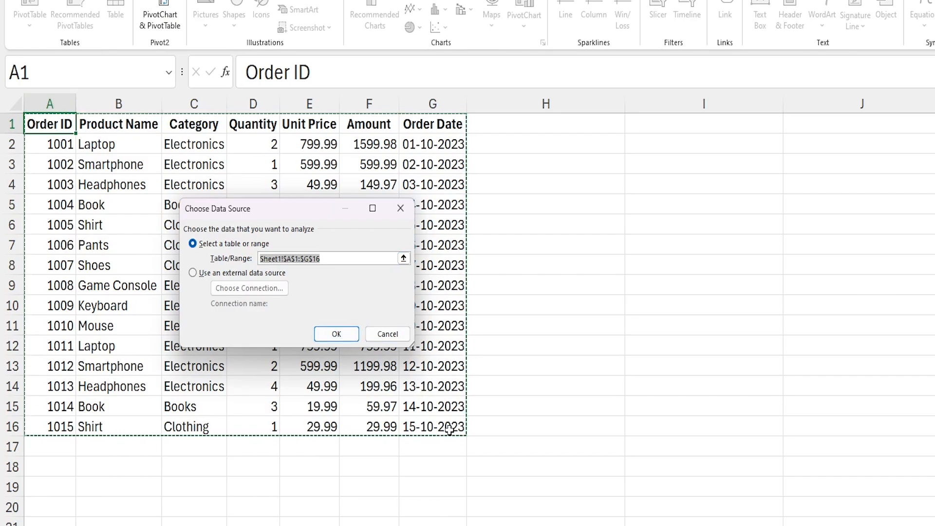
left_click(337, 334)
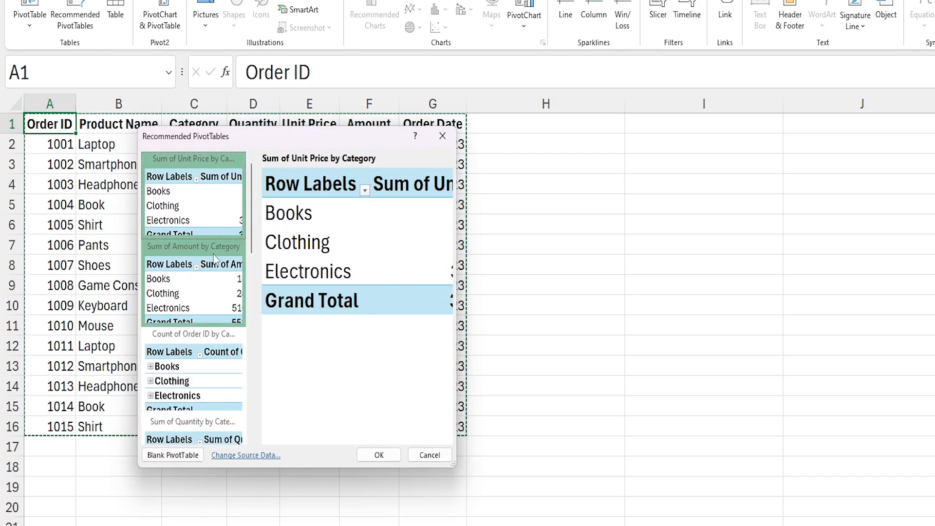
left_click(206, 299)
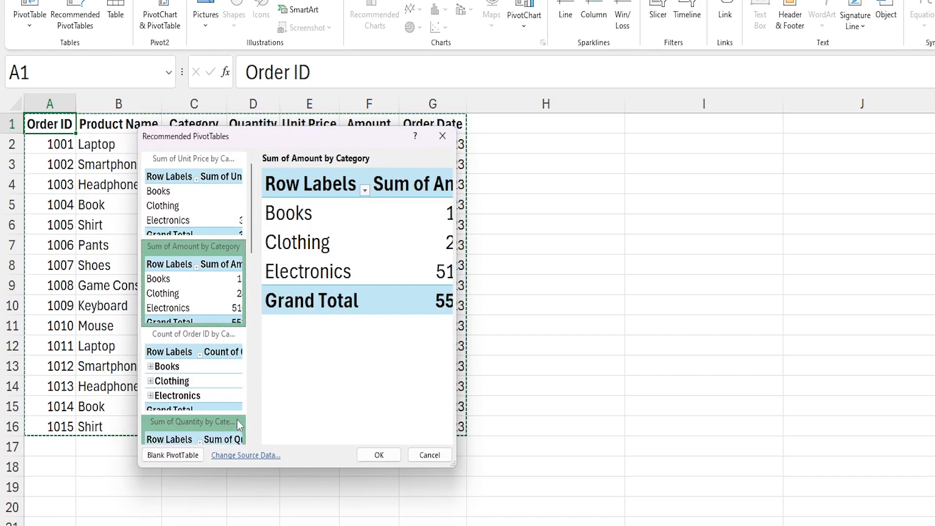
left_click(370, 454)
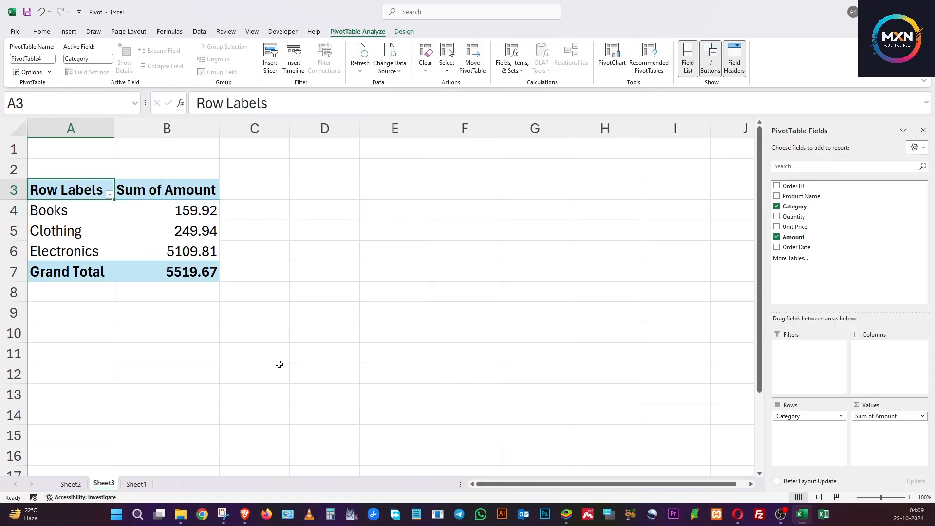
left_click(99, 204)
left_click(166, 230)
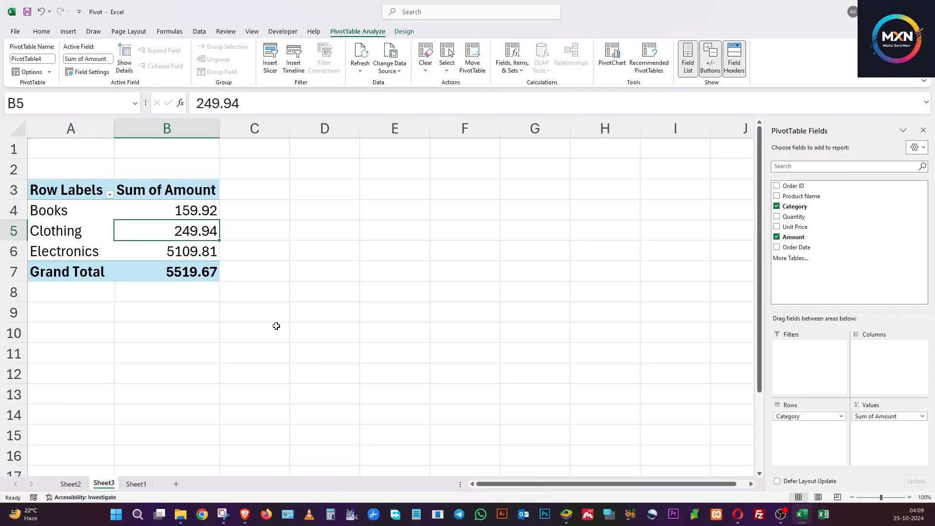
left_click(175, 270)
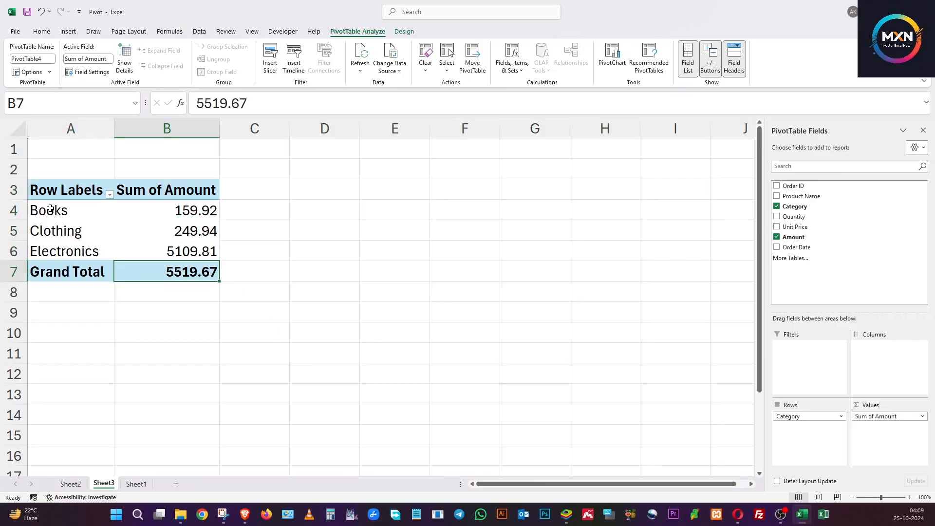
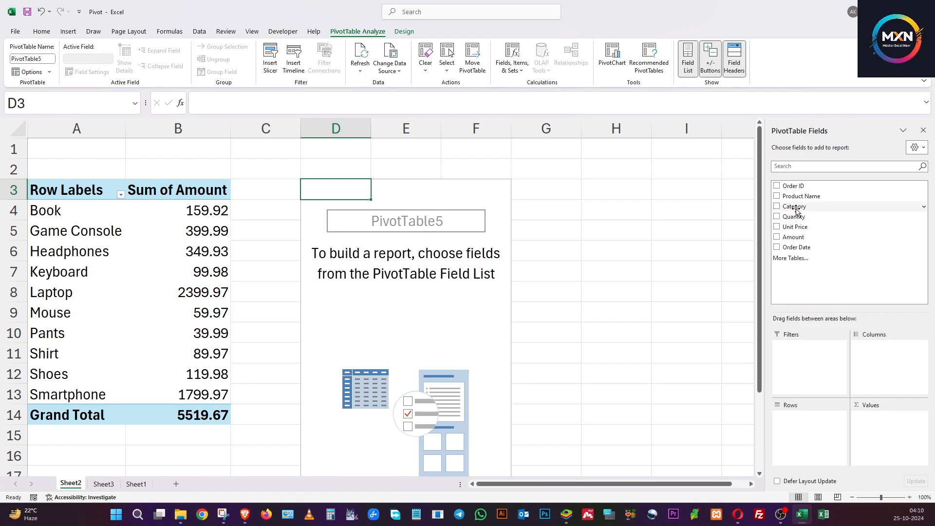
Step: Build the empty PivotTable at D3 on Sheet2 with Category as rows and summed Quantity as values
left_click_drag(797, 210, 822, 422)
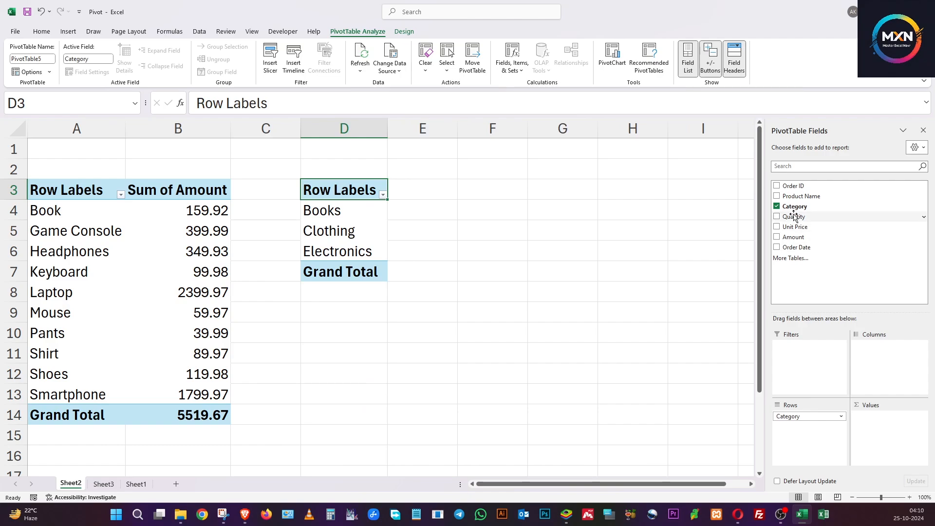
left_click_drag(793, 219, 875, 442)
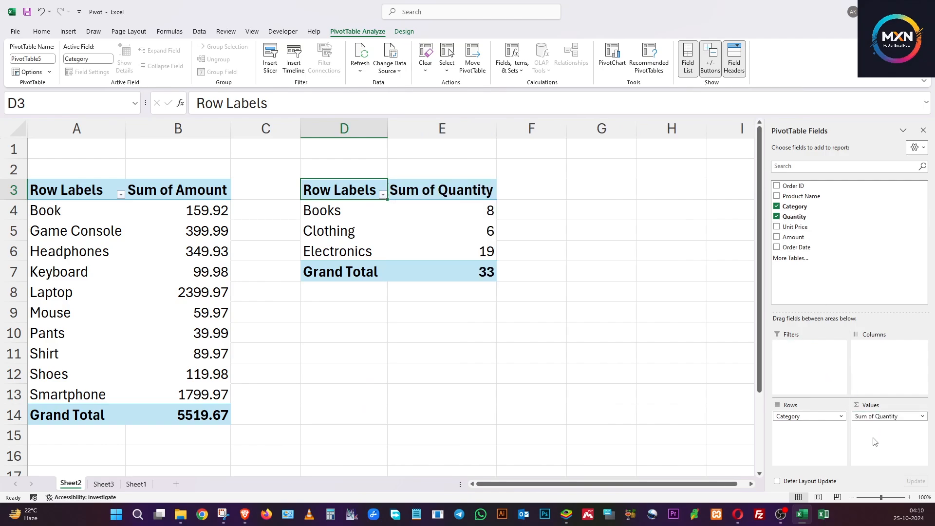
Step: Replace Product Name with Category as the row field of the Sum of Amount PivotTable on Sheet2
left_click(191, 325)
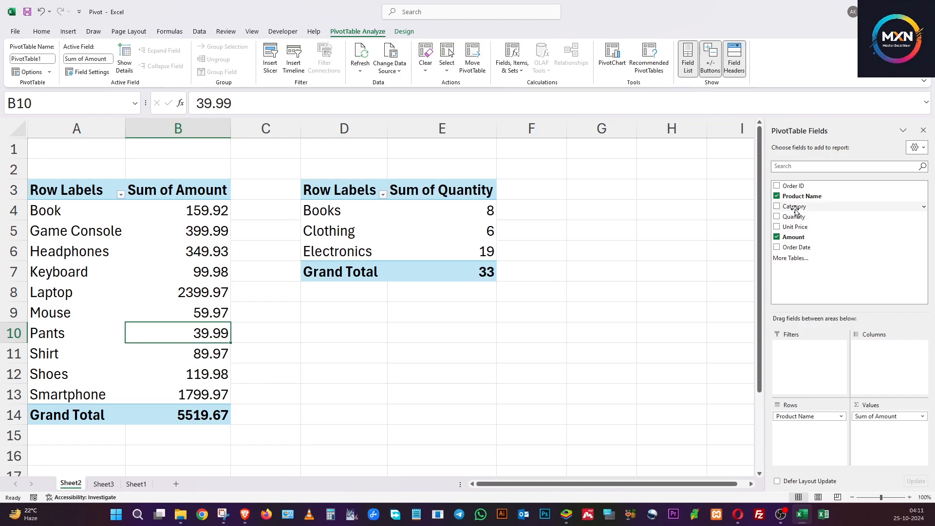
left_click_drag(796, 212, 730, 404)
left_click(821, 421)
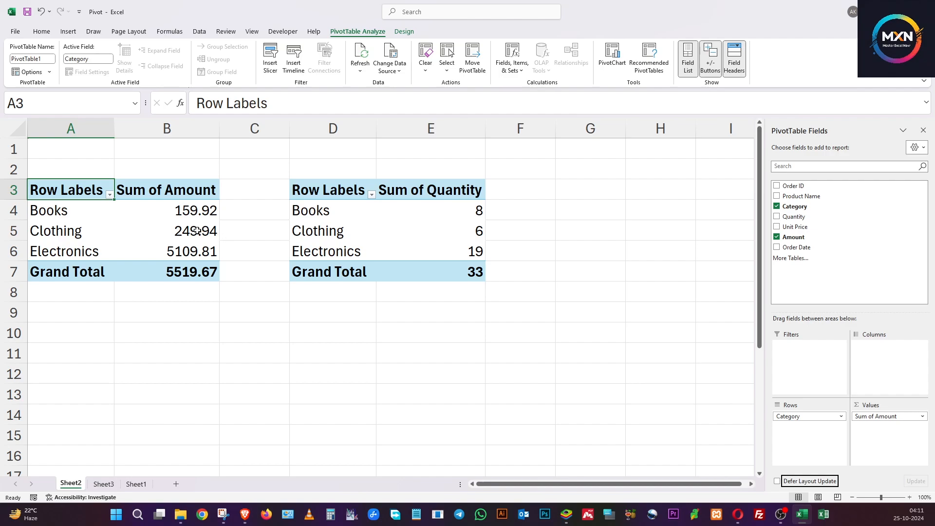
Step: Compare the amount and quantity of Books, Clothing and Electronics across the two PivotTables
left_click(463, 211)
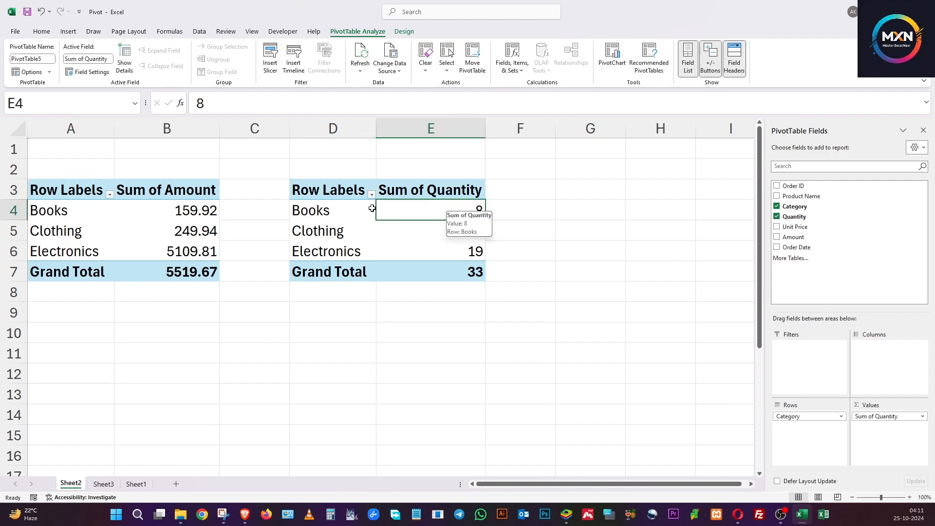
left_click(190, 213)
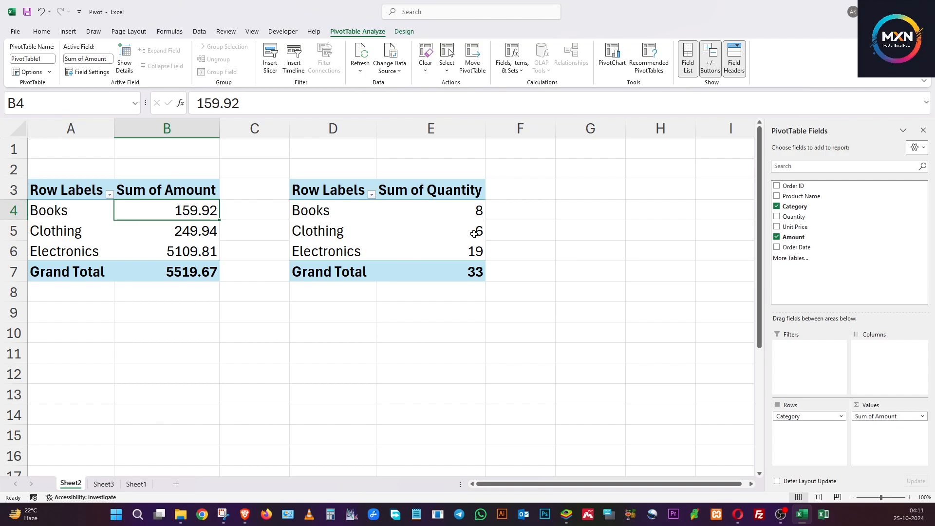
left_click(421, 231)
left_click(204, 231)
left_click(333, 249)
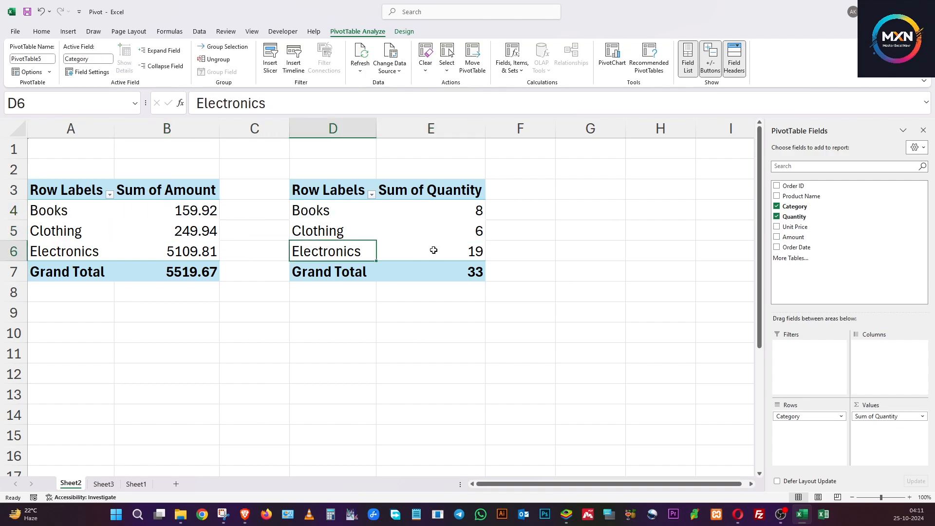
left_click(465, 250)
left_click(181, 250)
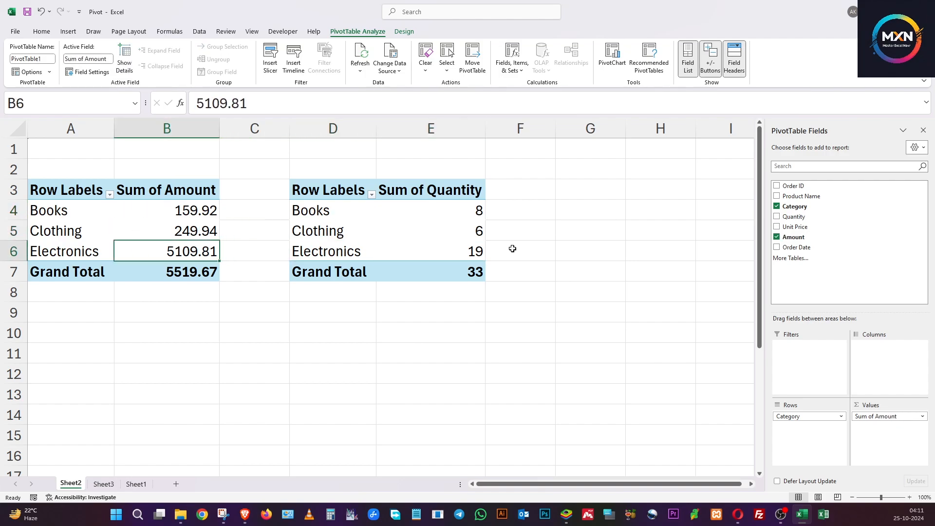
Step: Filter the row labels of the Sum of Amount PivotTable to show only Books
left_click(110, 195)
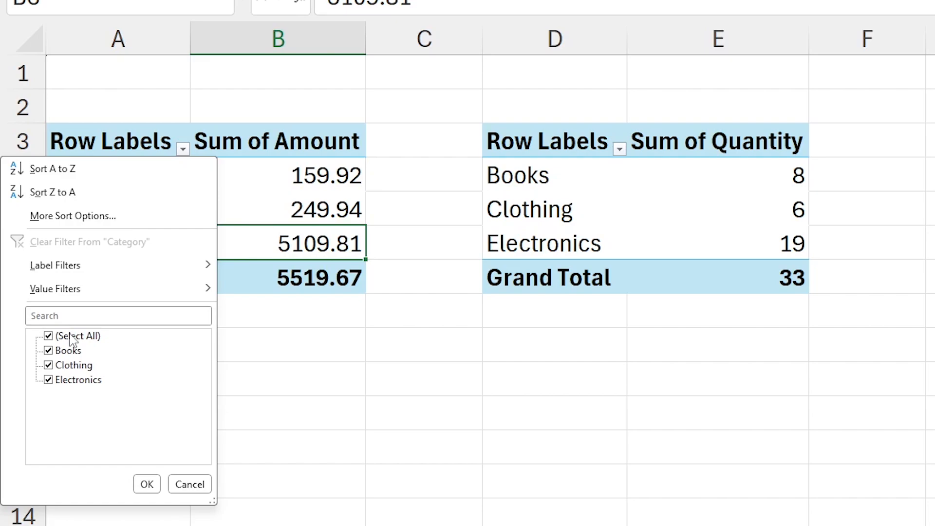
left_click(48, 336)
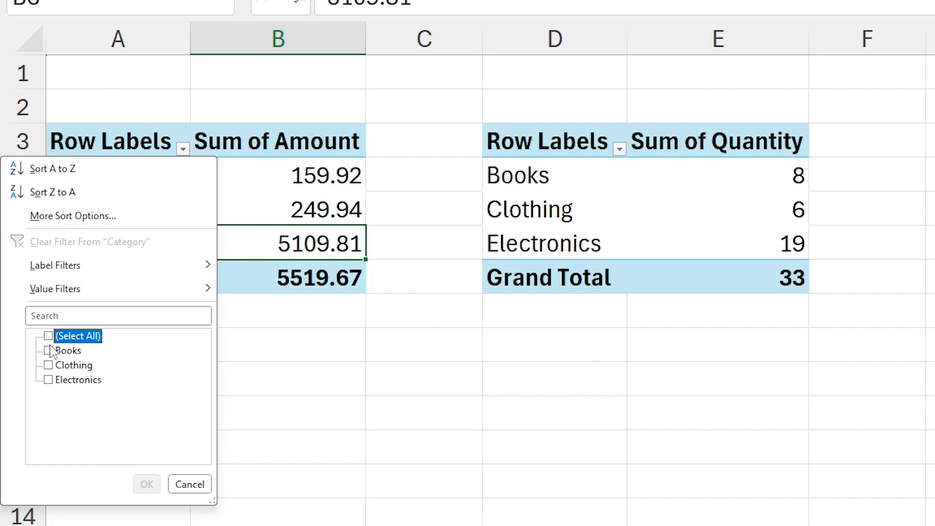
left_click(48, 351)
left_click(146, 484)
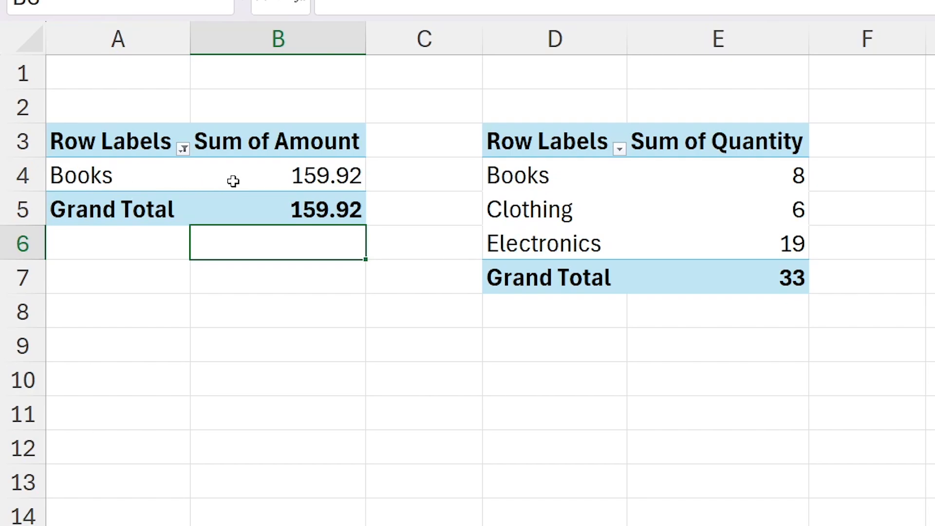
left_click(269, 183)
Step: Filter the row labels of the Sum of Quantity PivotTable to show only Books
left_click(557, 186)
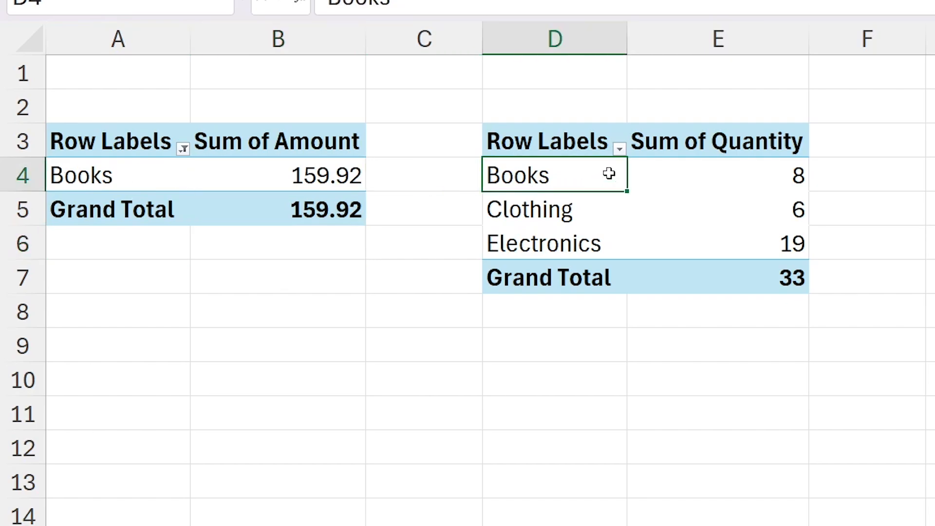
left_click(618, 149)
left_click(485, 338)
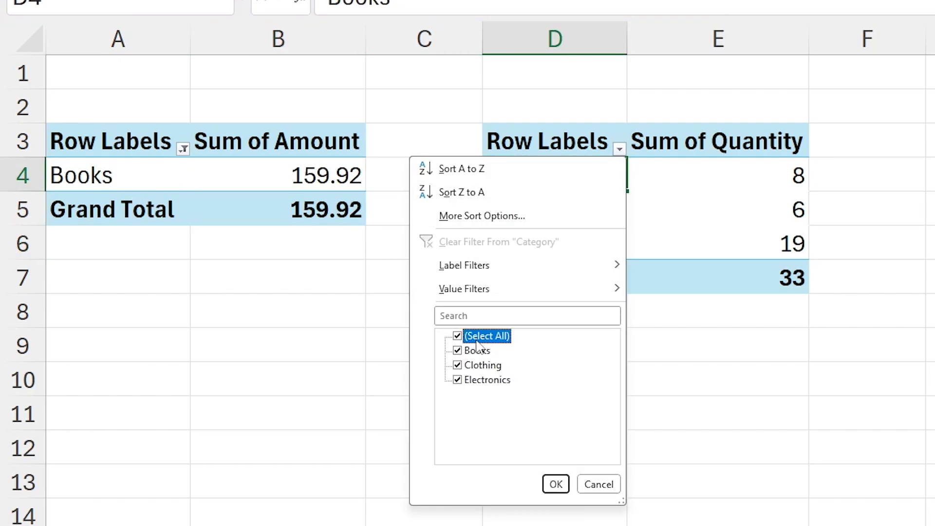
left_click(457, 335)
left_click(457, 350)
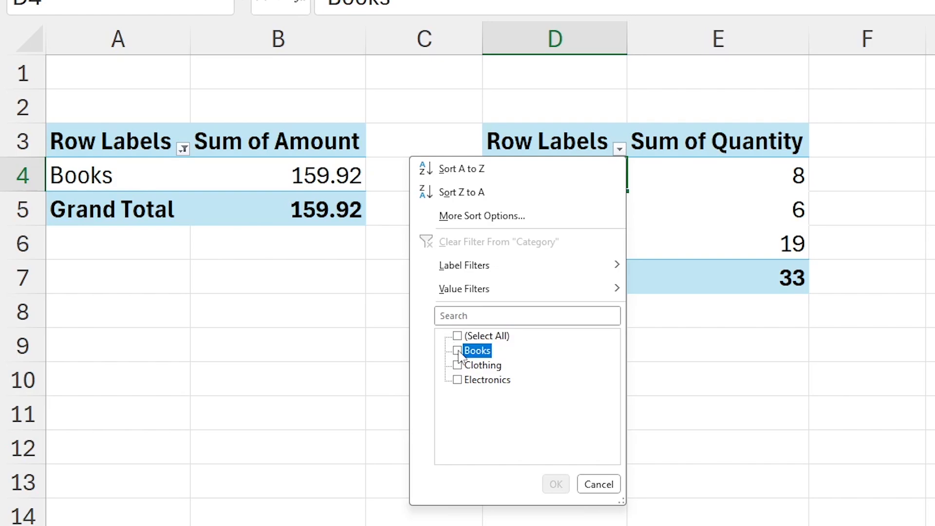
left_click(556, 484)
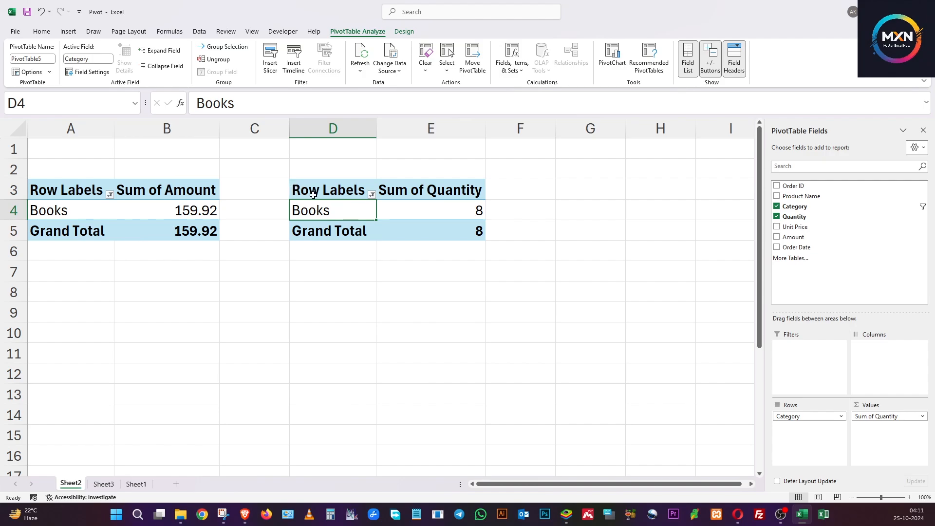
Step: Remove the Category filters from both PivotTables by including all categories again
left_click(373, 194)
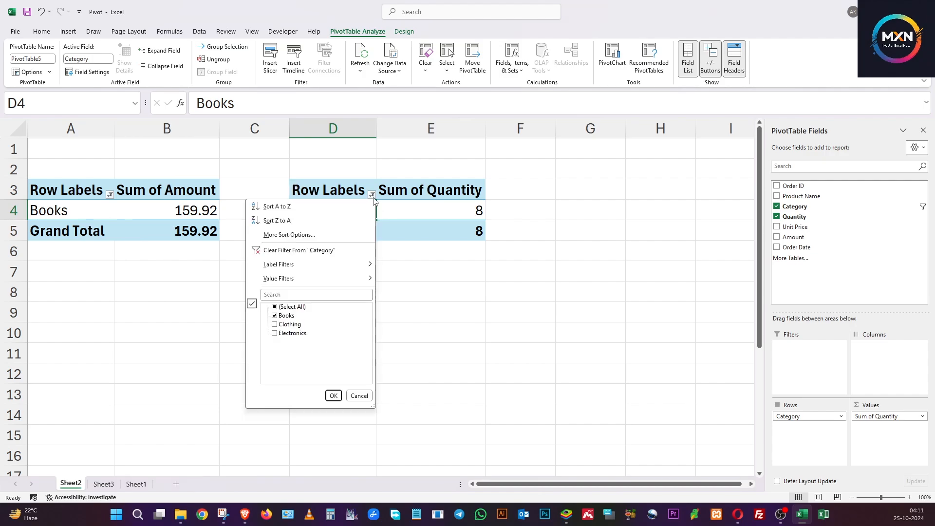
left_click(110, 195)
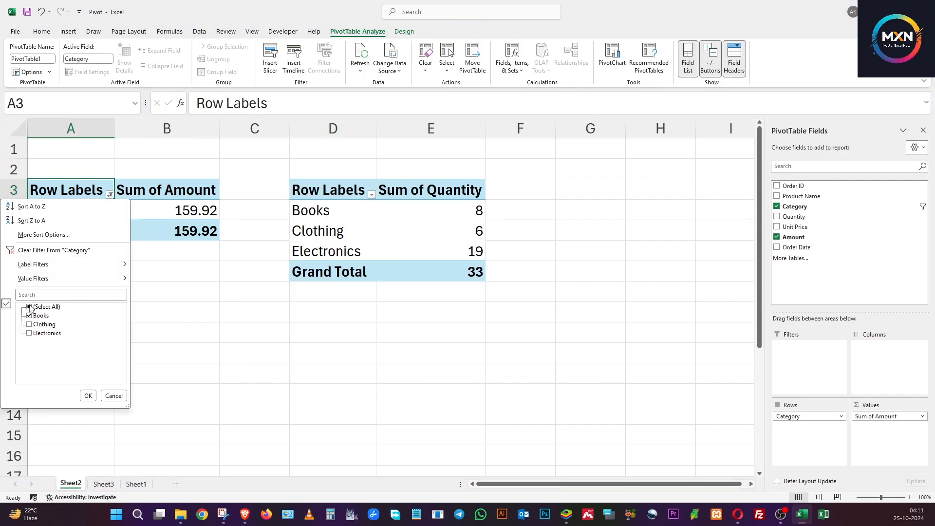
left_click(29, 307)
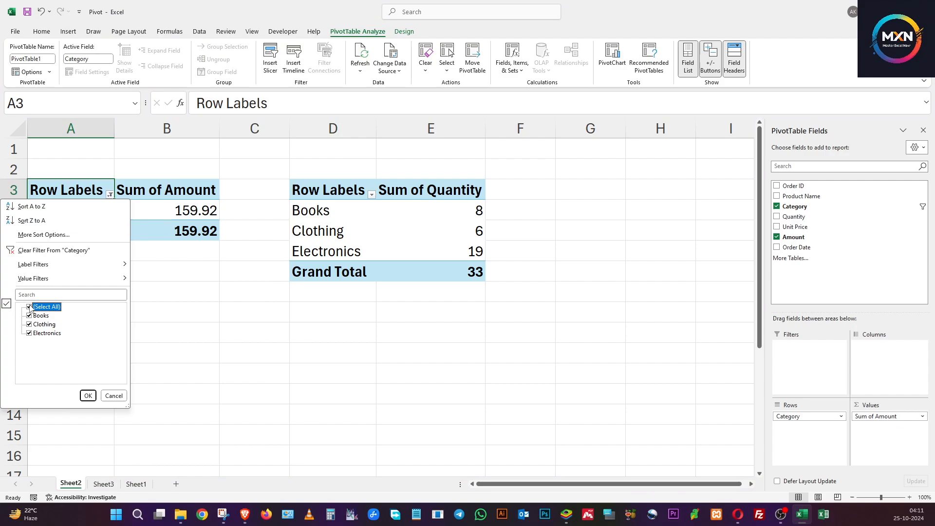
left_click(88, 397)
left_click(131, 215)
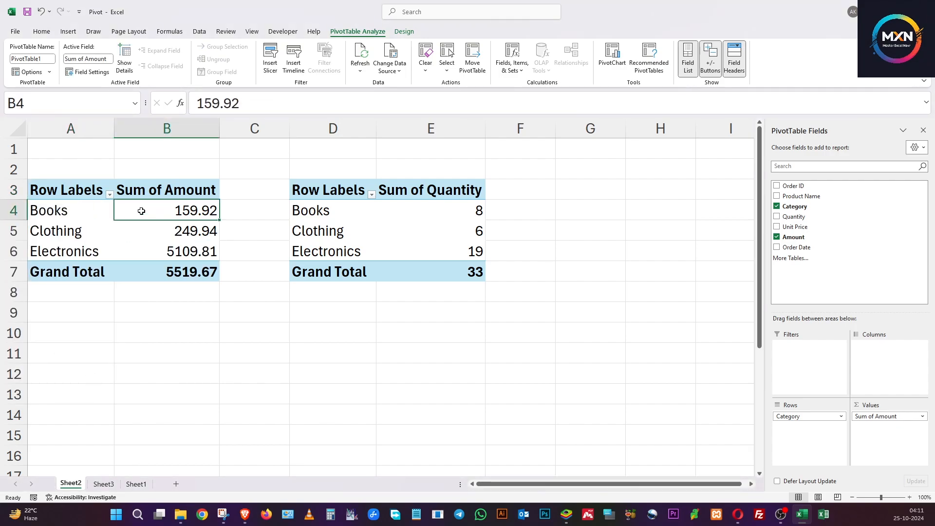
Step: Insert four blank rows above the two PivotTables on Sheet2
left_click(11, 190)
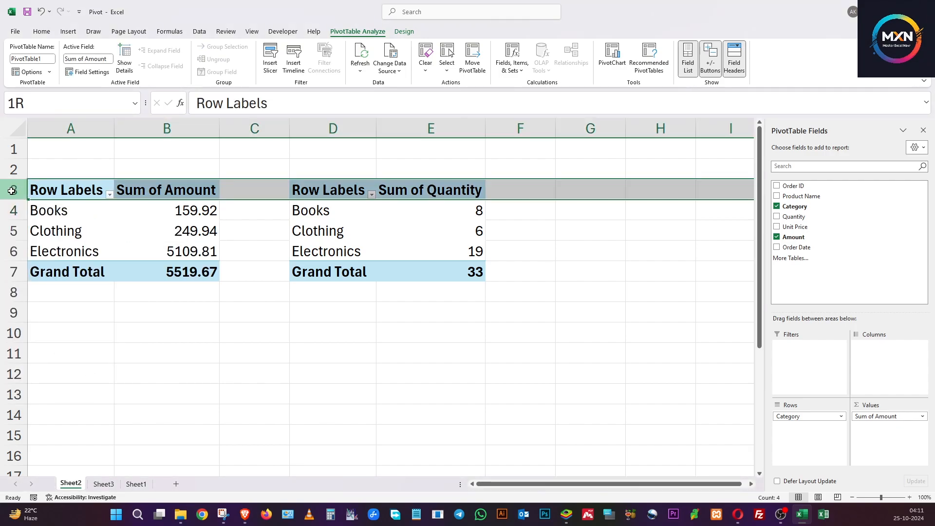
left_click_drag(8, 171, 12, 153)
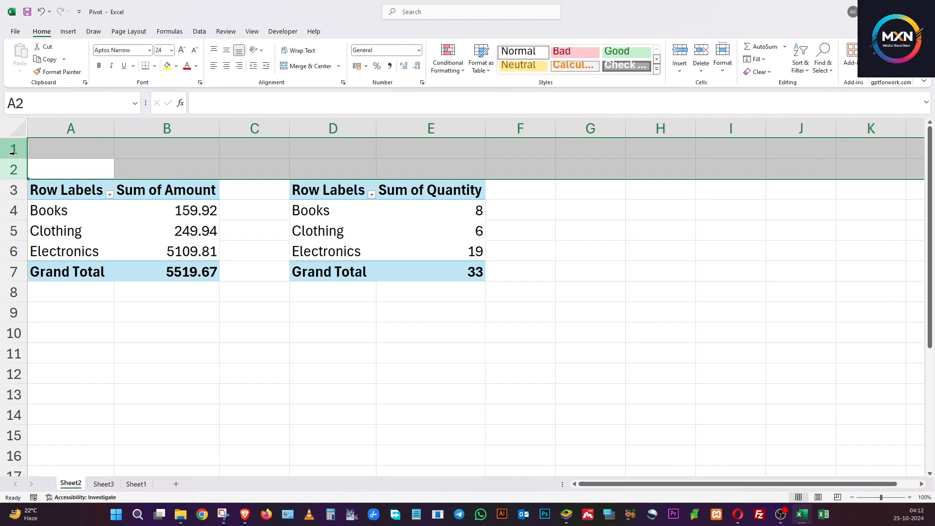
key("ctrl+shift+plus")
key("ctrl+shift+plus")
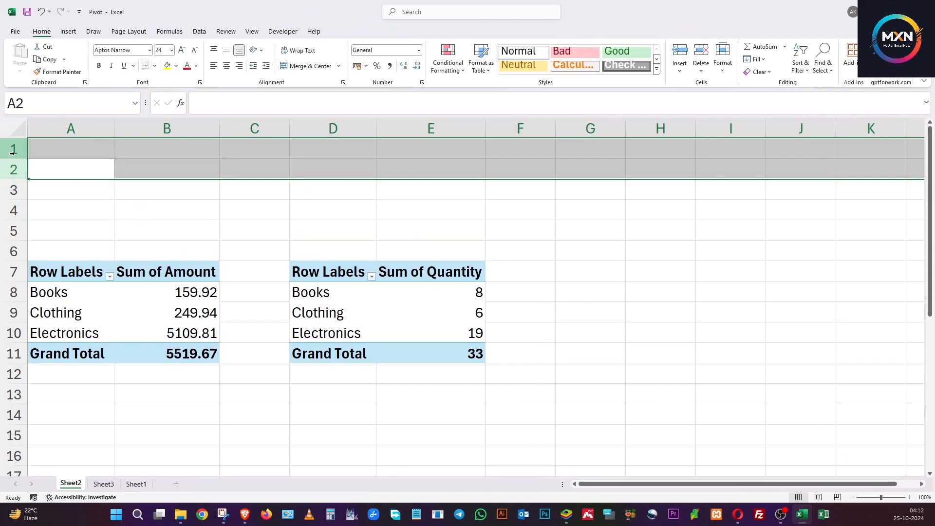
Step: Insert a Category slicer for the Sum of Amount PivotTable
left_click_drag(66, 293, 68, 335)
left_click(127, 313)
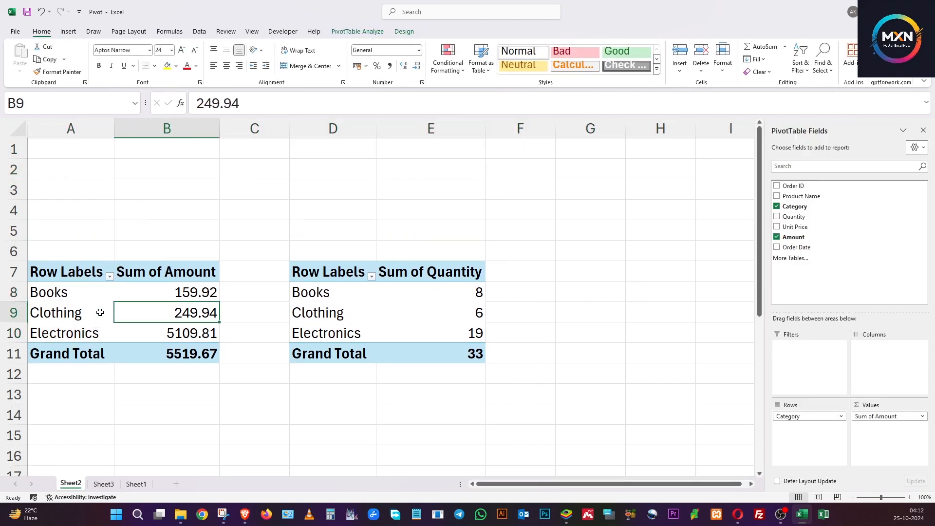
left_click(76, 292)
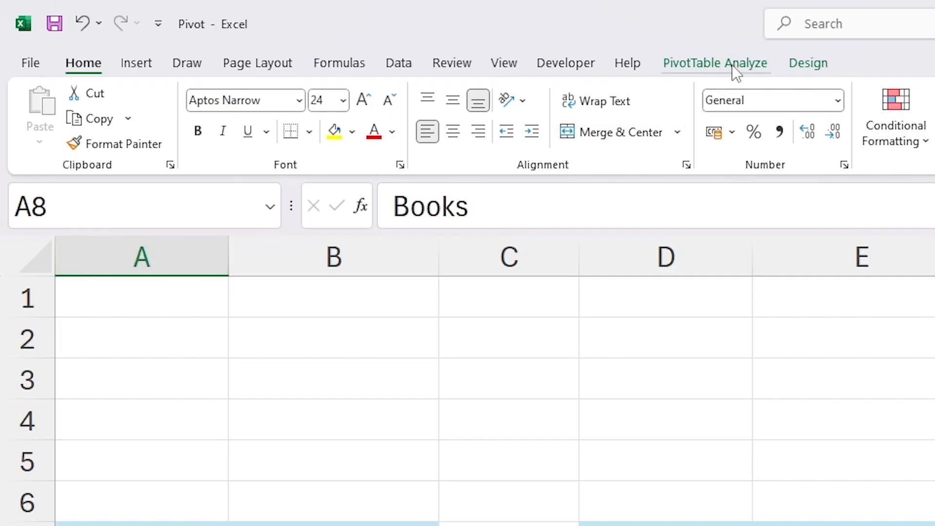
left_click(735, 68)
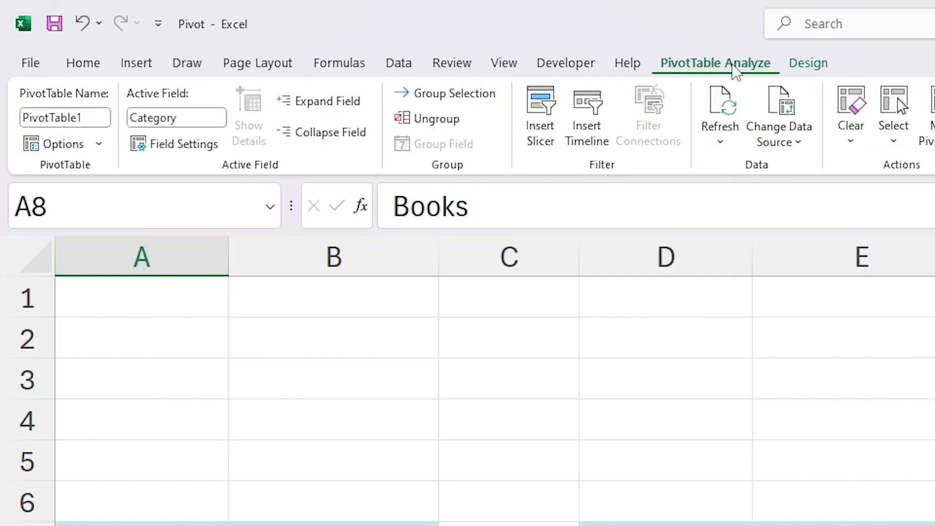
left_click(537, 105)
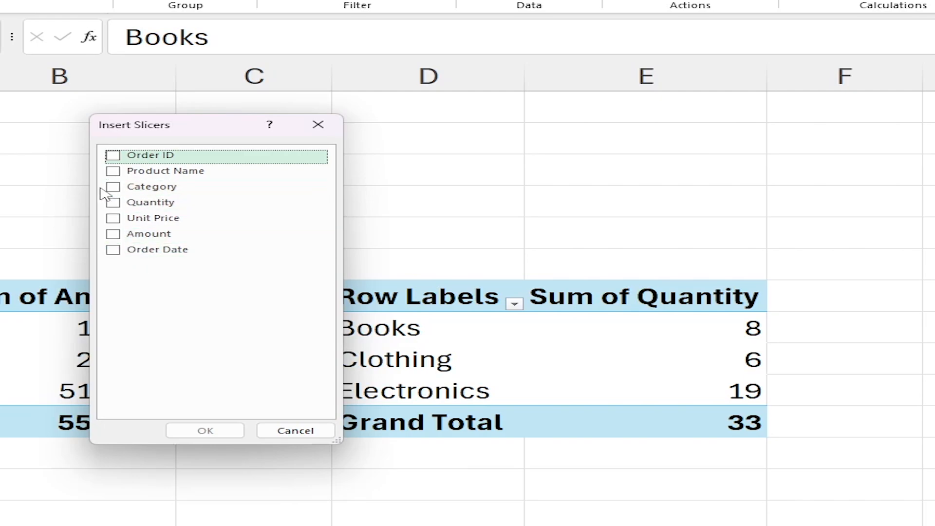
left_click(112, 189)
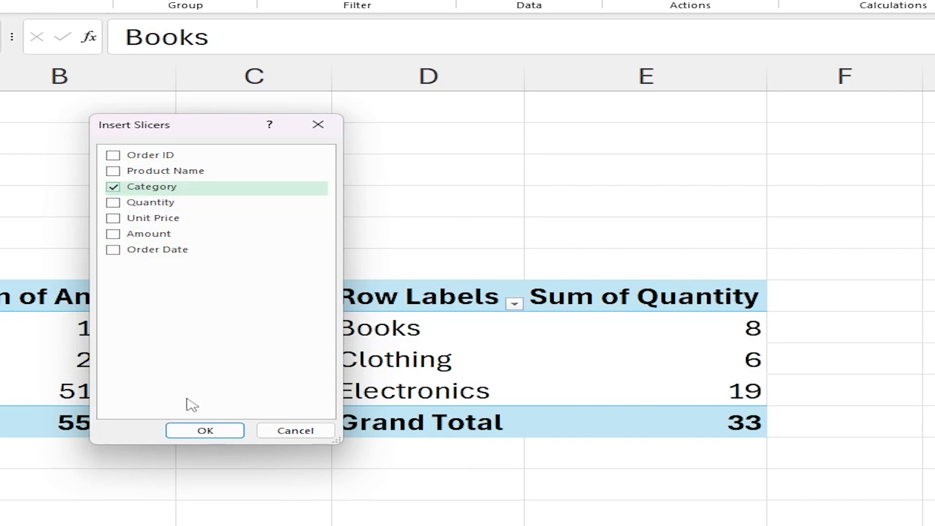
left_click(203, 430)
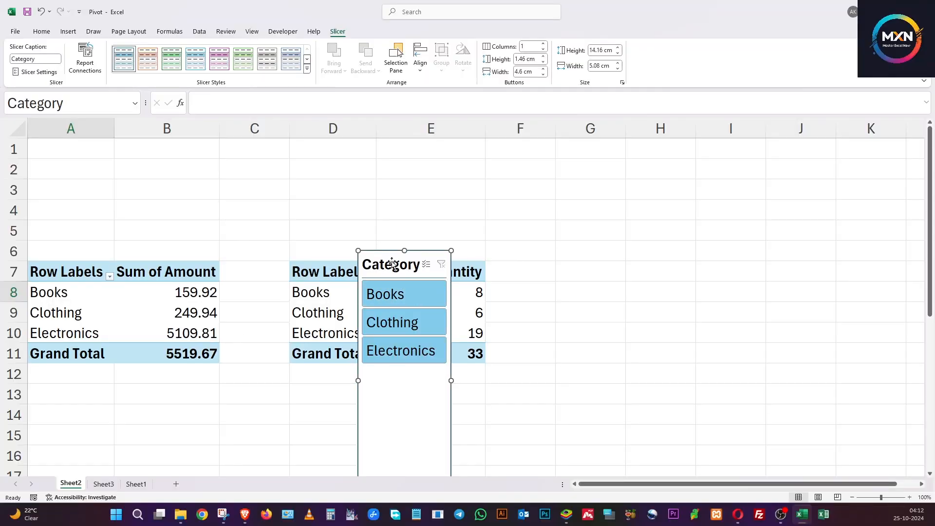
Step: Arrange the Category slicer in three columns and fit it above both PivotTables, about 24.8 cm wide and 3.6 cm high
left_click_drag(560, 284, 213, 143)
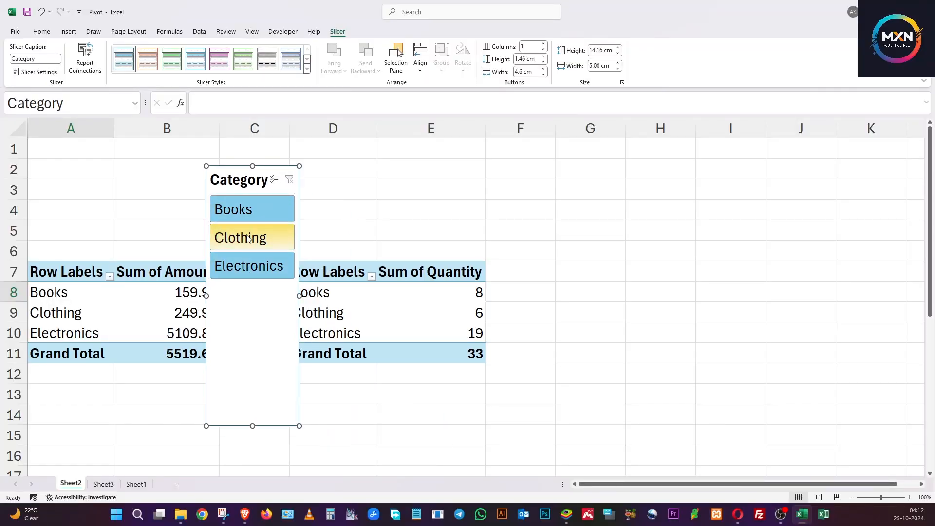
left_click(544, 44)
left_click(544, 43)
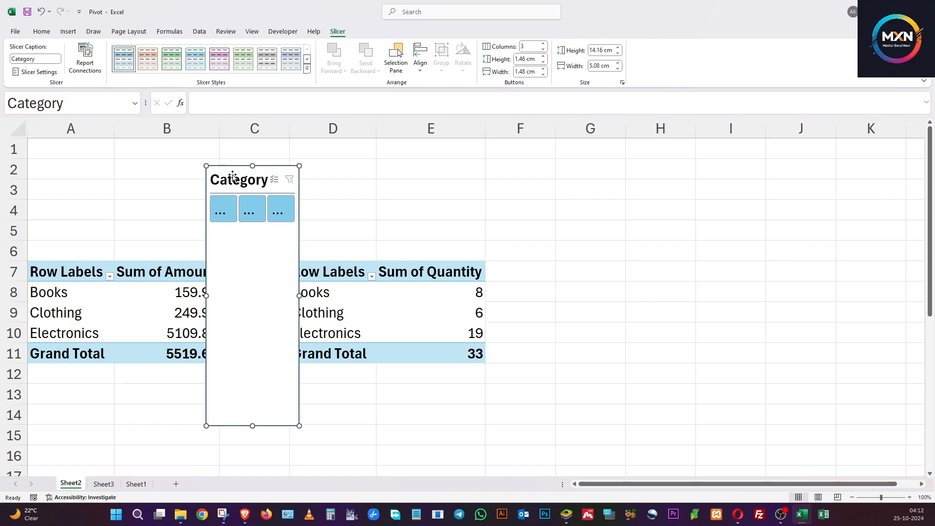
left_click_drag(232, 178, 56, 149)
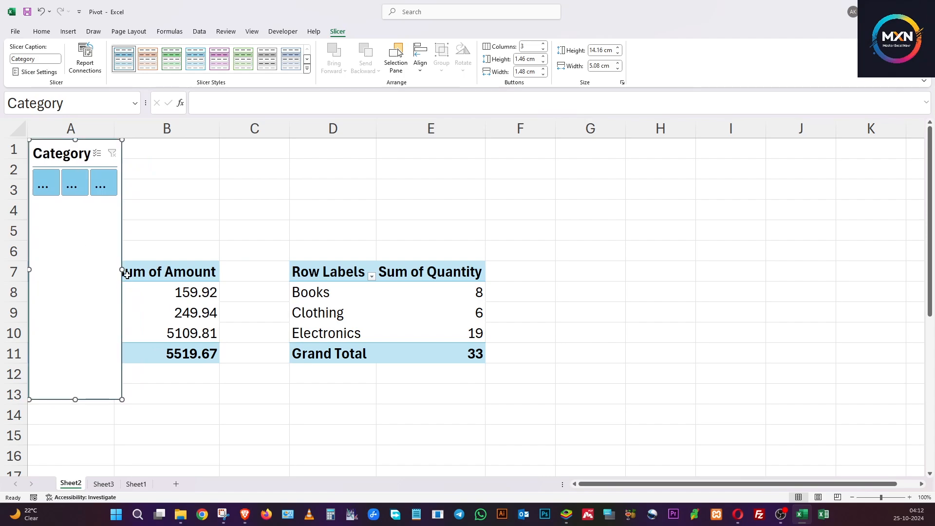
left_click_drag(120, 268, 485, 267)
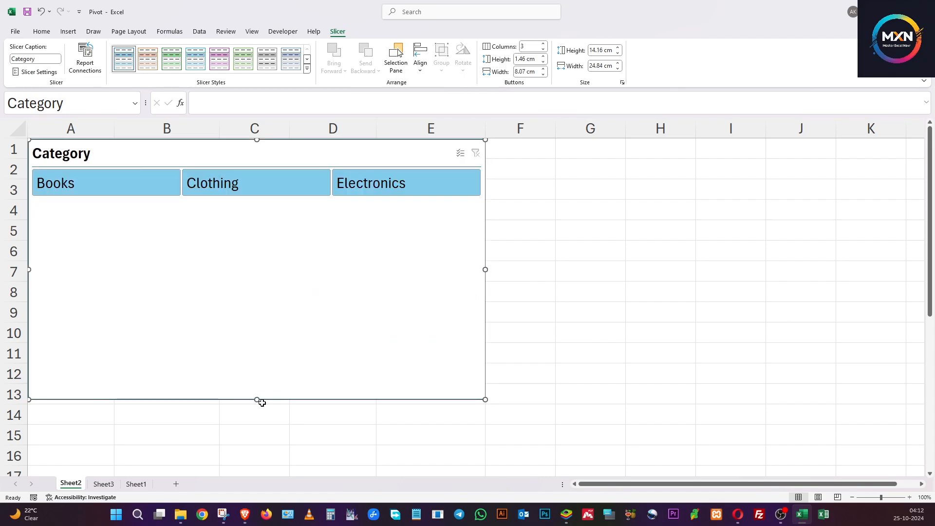
left_click_drag(258, 398, 246, 205)
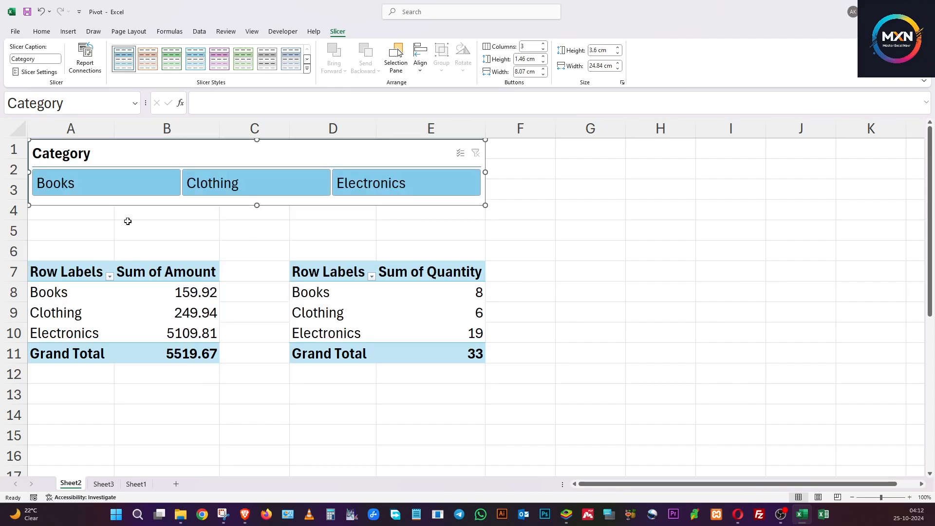
Step: Test the Category slicer with Books and Clothing, and clear its filter again
left_click(121, 186)
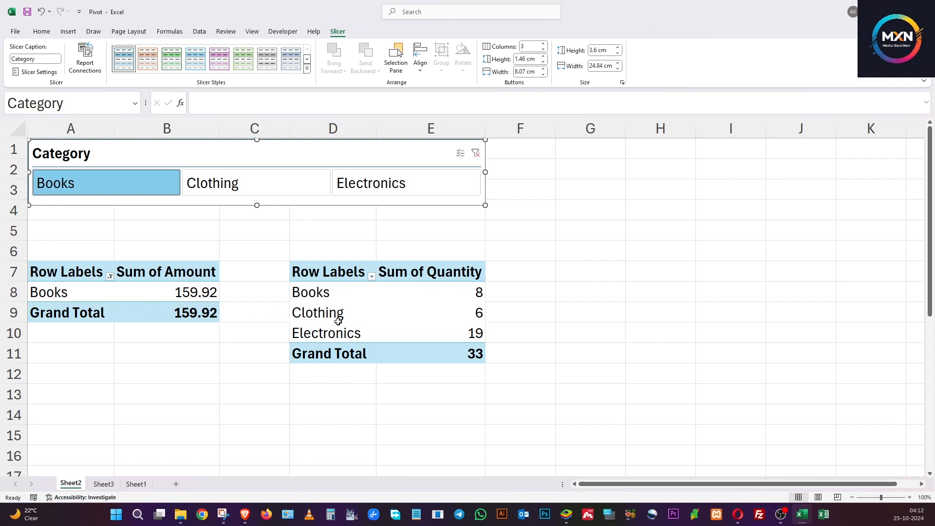
left_click(254, 189)
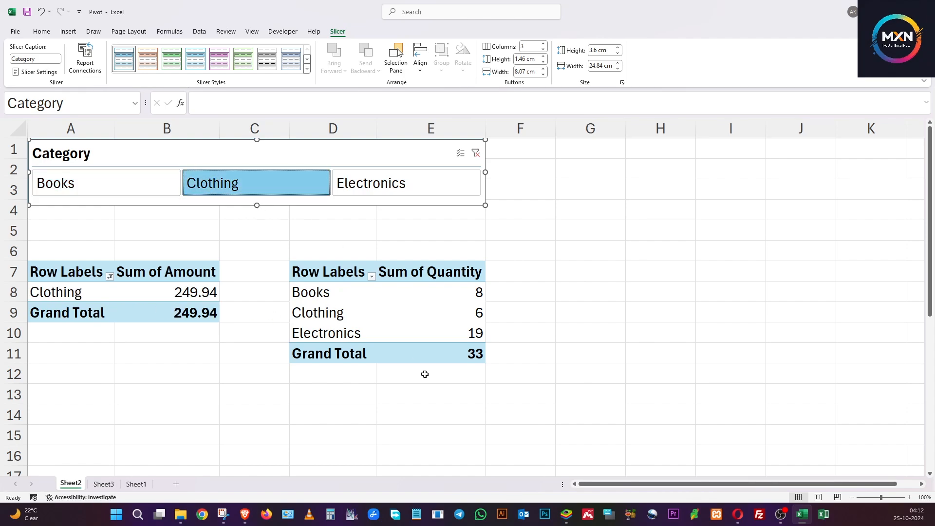
key("alt+c")
Step: Connect the Sum of Quantity PivotTable to the Category slicer through its filter connections
left_click(314, 292)
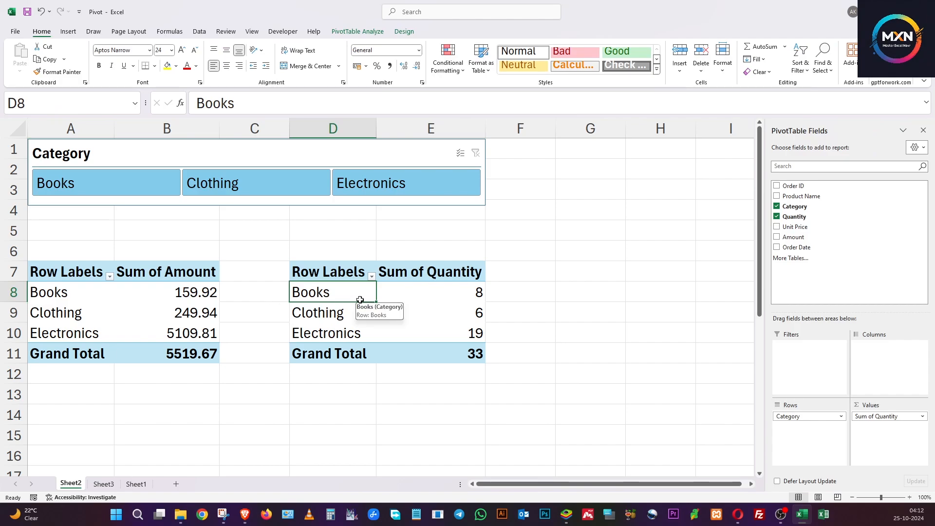
left_click(352, 32)
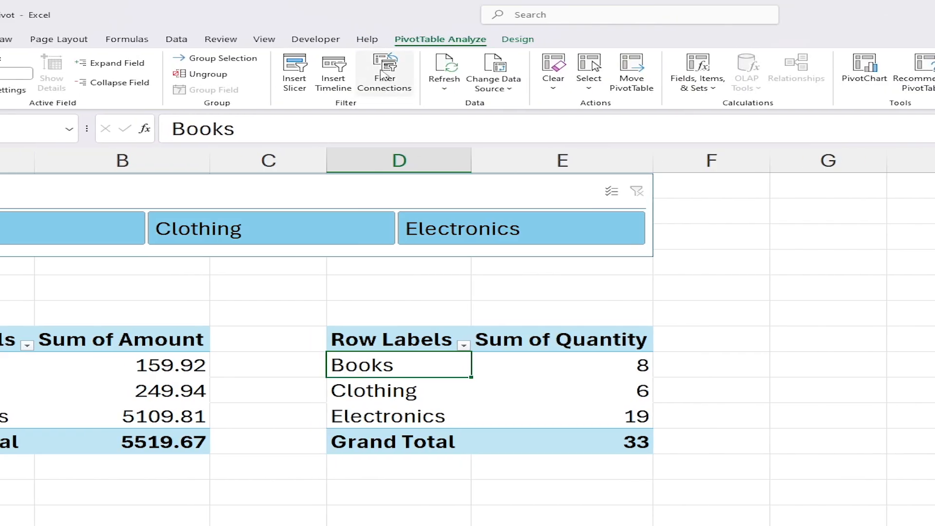
left_click(384, 74)
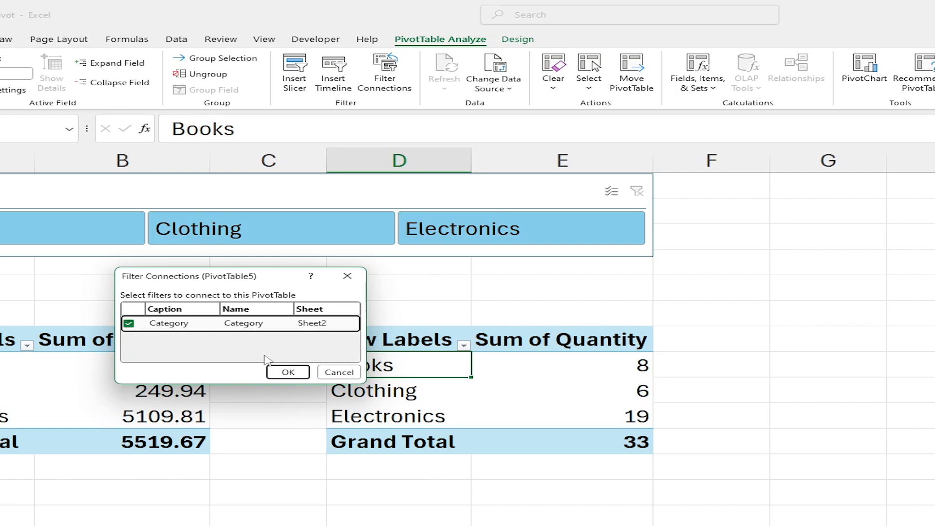
left_click(287, 371)
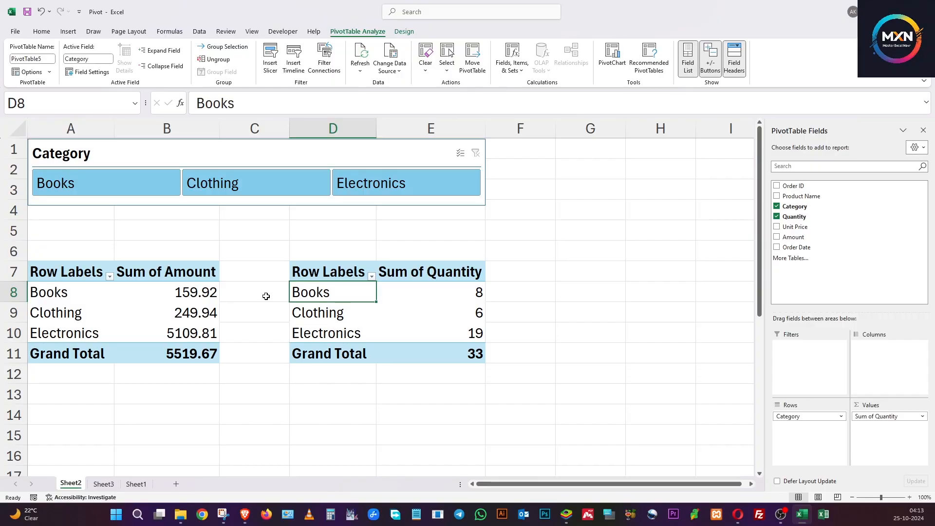
Step: Filter both PivotTables with the slicer by Clothing, Electronics and Books in turn, and clear the slicer filter
left_click(220, 186)
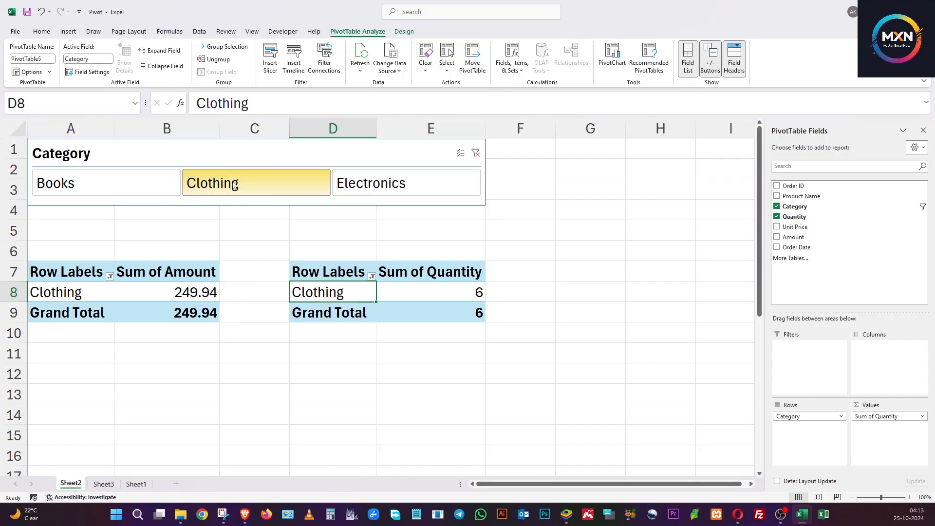
left_click(351, 187)
left_click(149, 188)
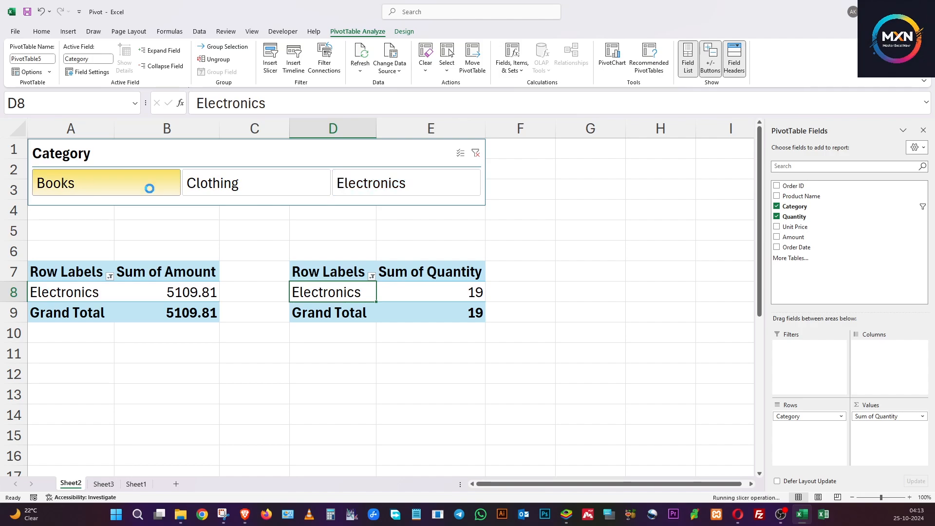
key("alt+c")
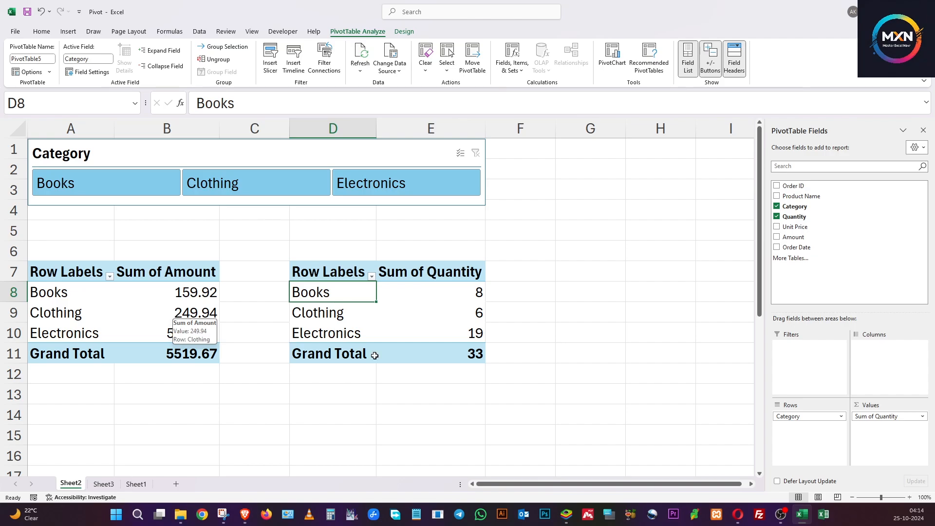
left_click(542, 370)
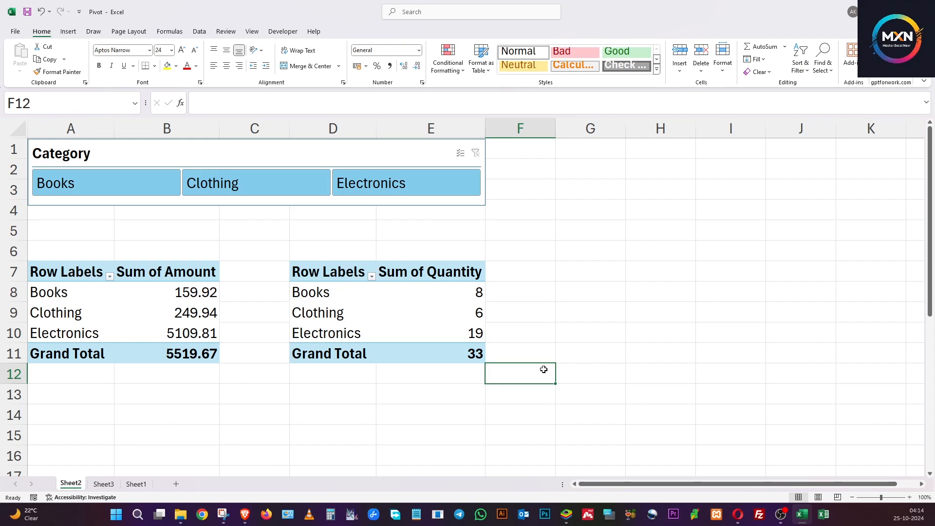
Step: Set the Sum of Quantity PivotTable to refresh its data when opening the file, accepting the change for related PivotTables
right_click(353, 316)
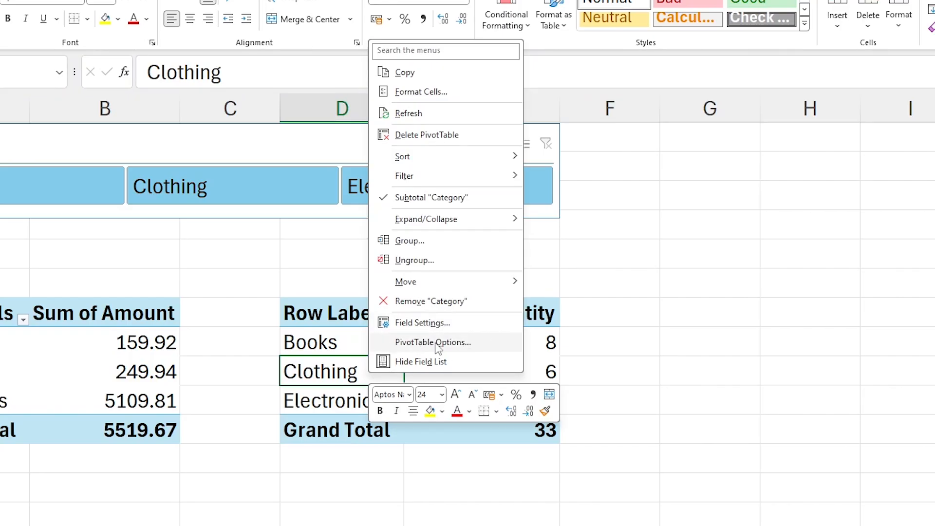
left_click(434, 343)
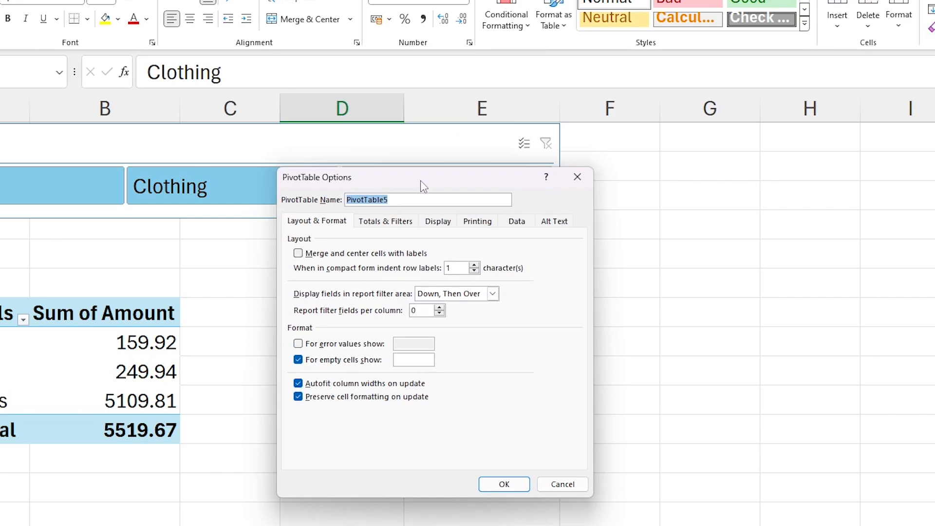
left_click_drag(420, 180, 187, 174)
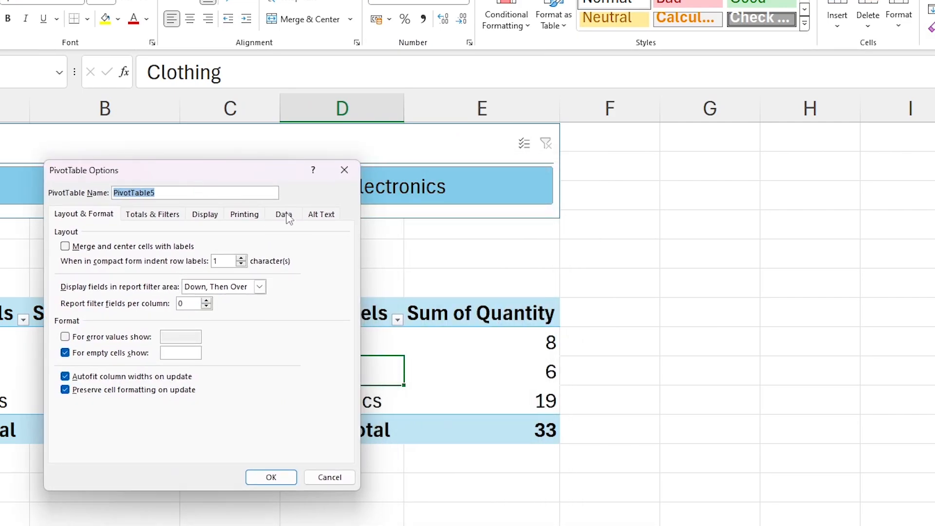
left_click(285, 215)
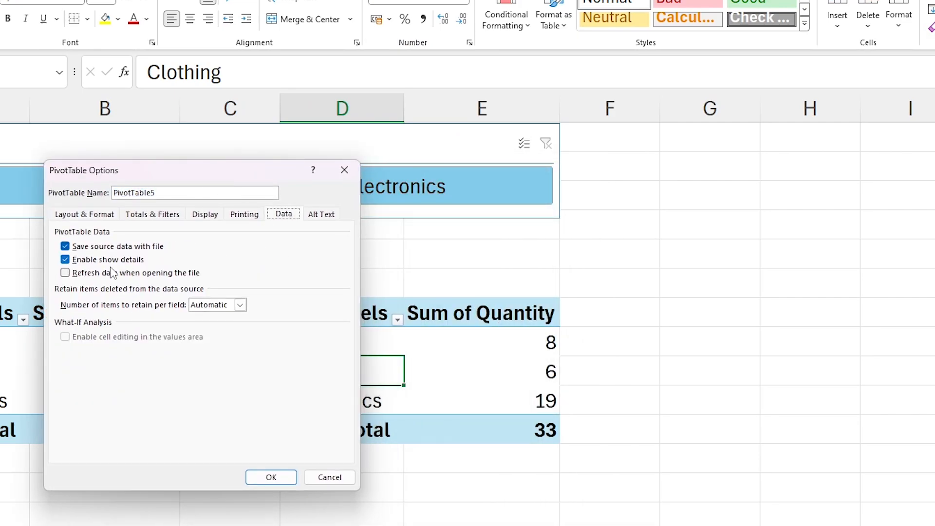
left_click(190, 273)
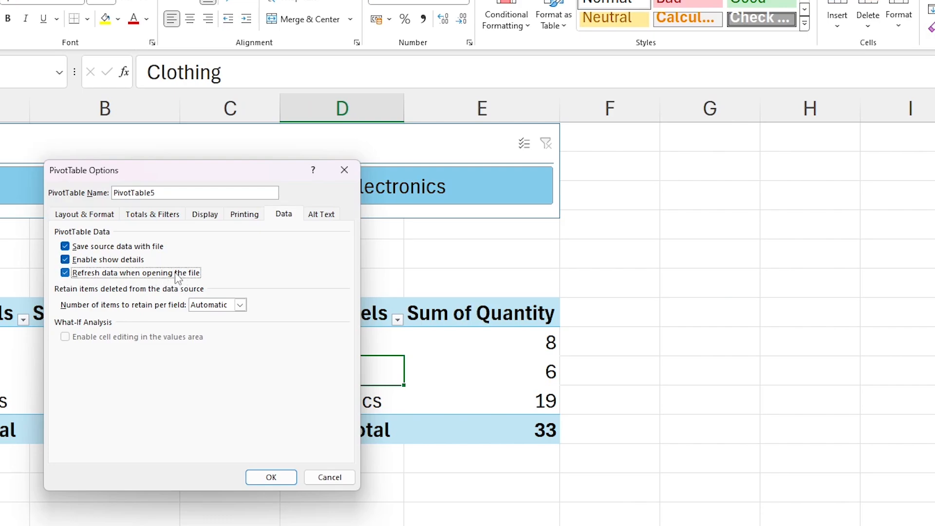
left_click(271, 477)
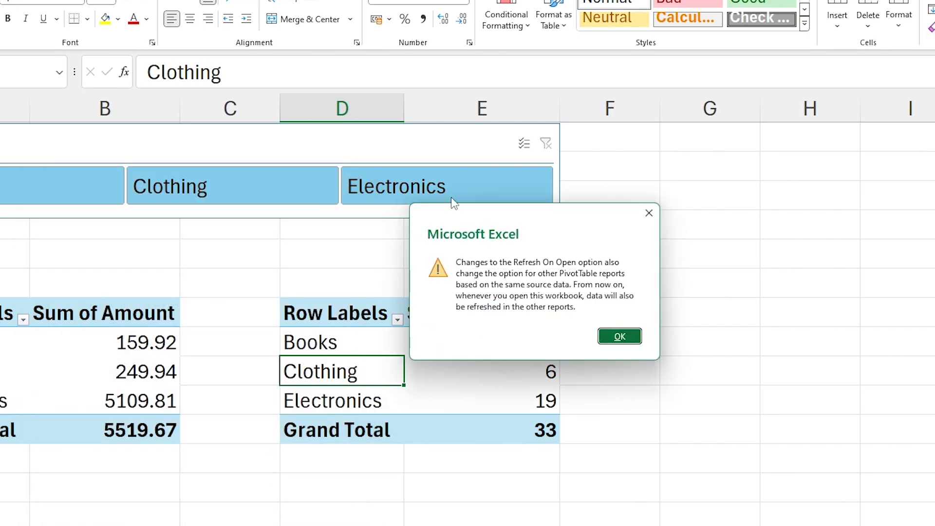
left_click_drag(475, 220, 135, 221)
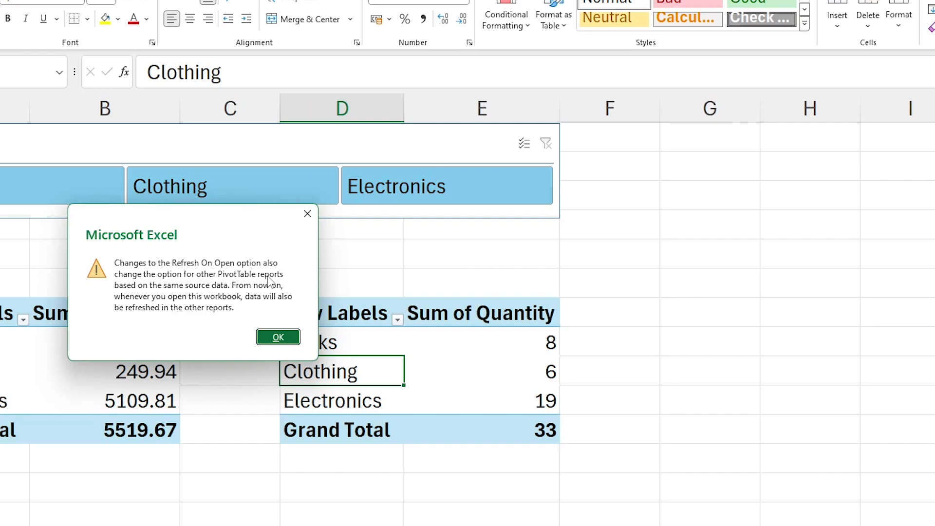
left_click(275, 340)
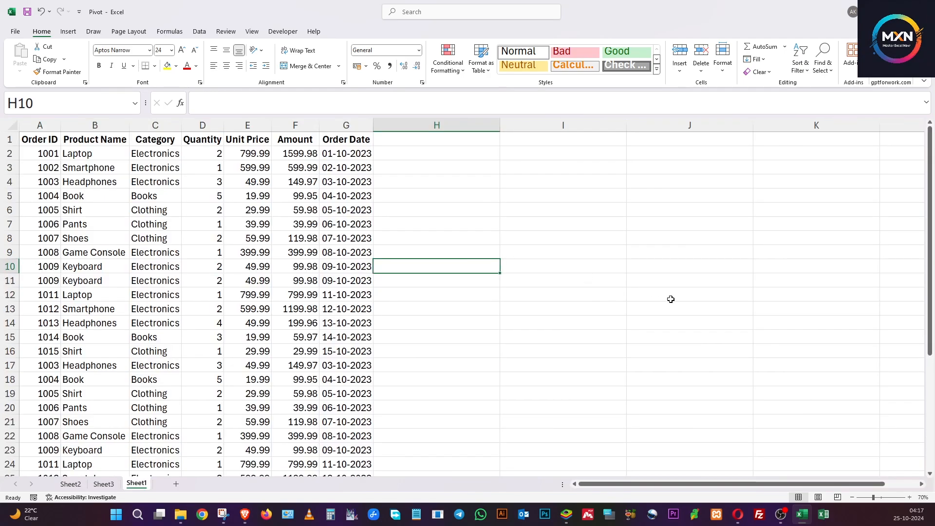
Step: Clear the contents of the order record in row 30 of Sheet1, cells A30 to G30, leaving the row blank
left_click(670, 299)
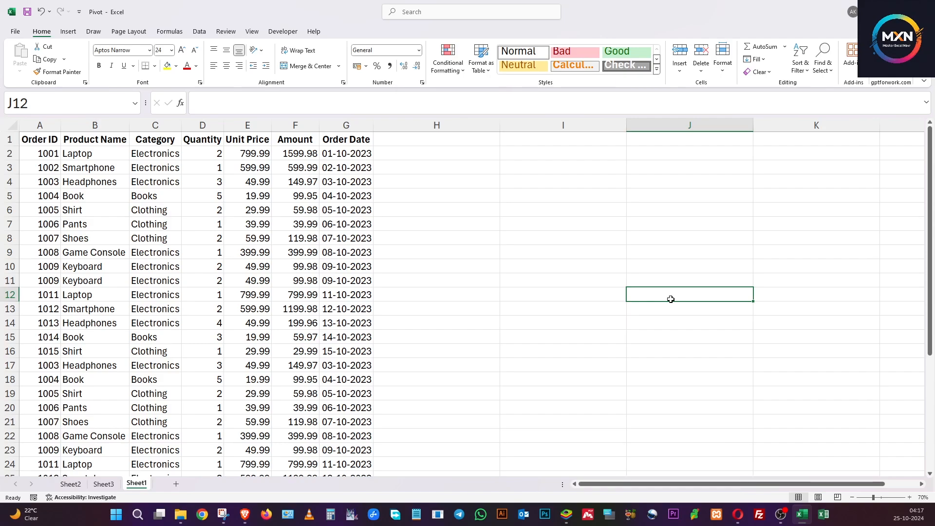
scroll(132, 322, "down", 6)
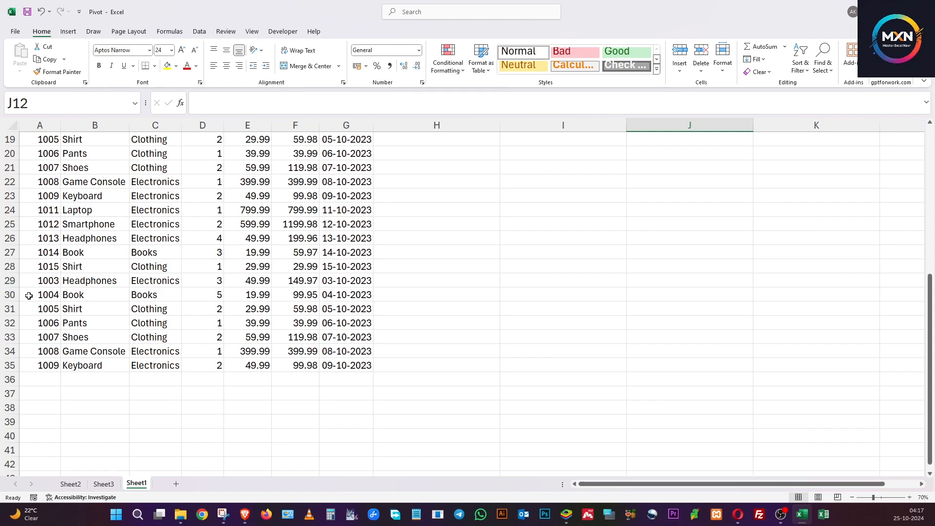
left_click_drag(29, 295, 347, 298)
key("Delete")
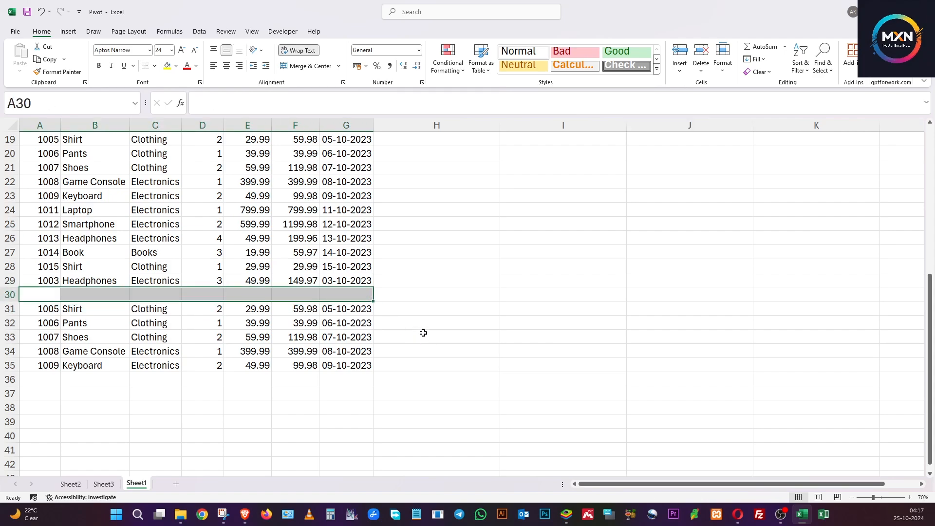
left_click(398, 361)
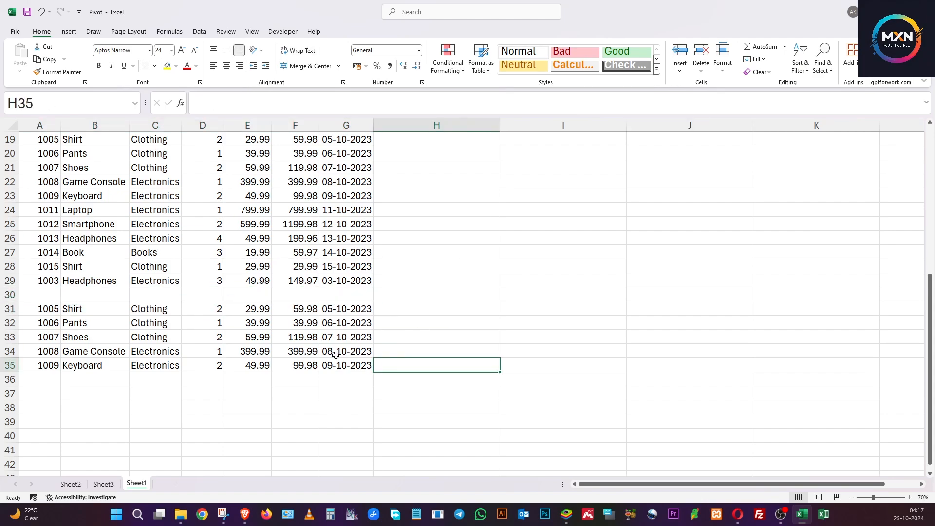
Step: Start a PivotTable from cell A1 of the Sheet1 order data and check how far its source range extends
scroll(336, 354, "up", 6)
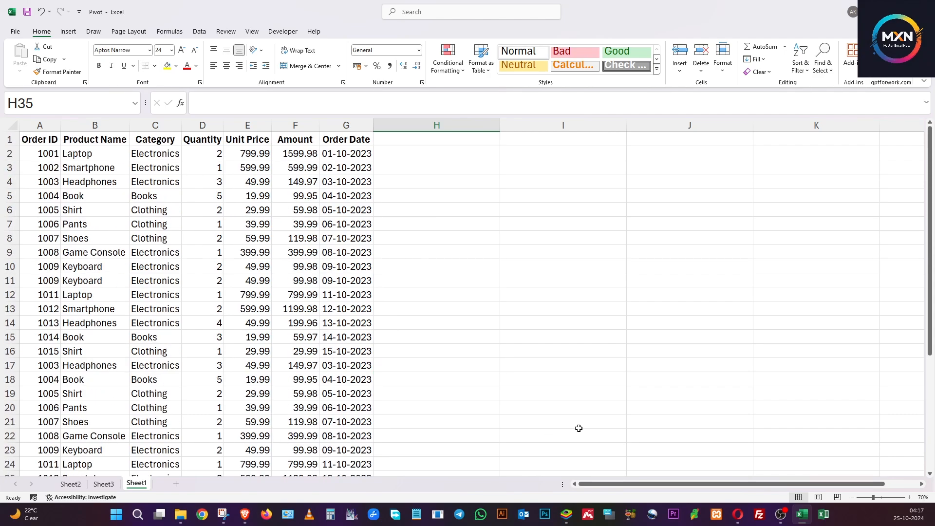
left_click(47, 142)
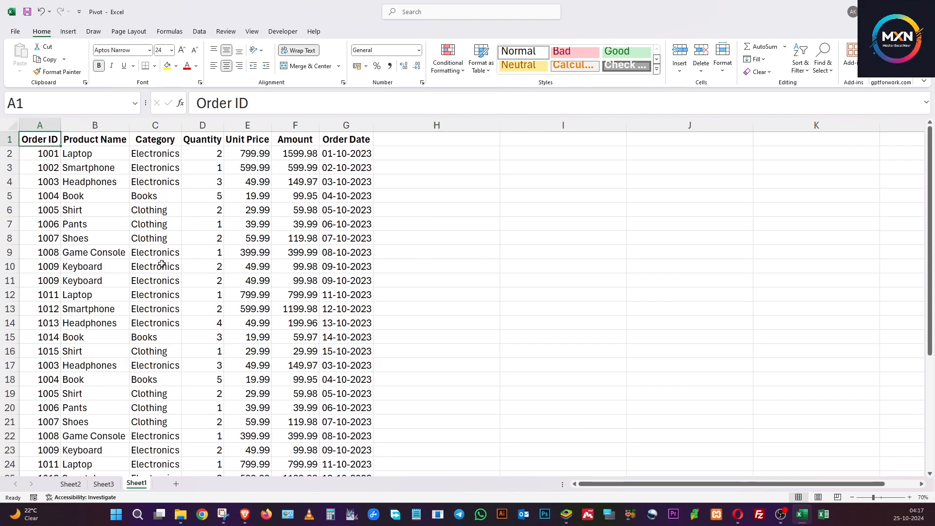
left_click(68, 31)
left_click(30, 57)
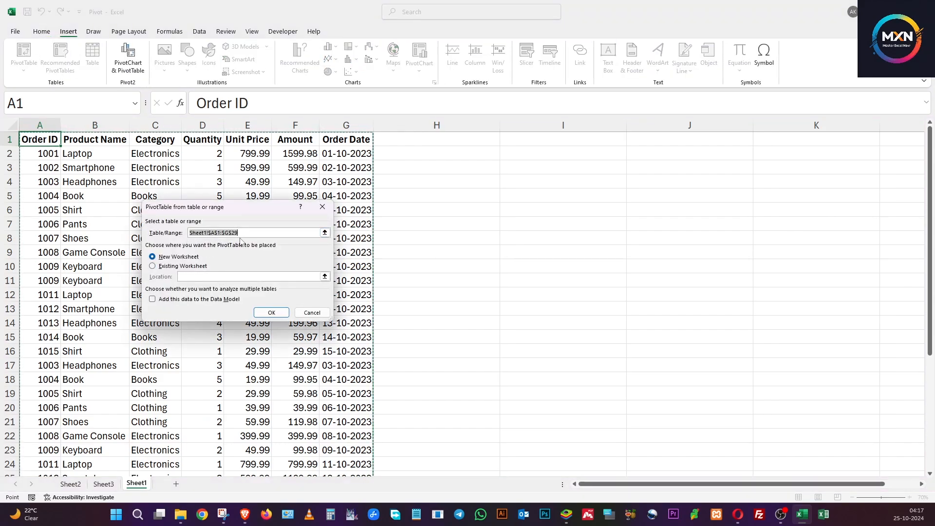
scroll(122, 321, "down", 4)
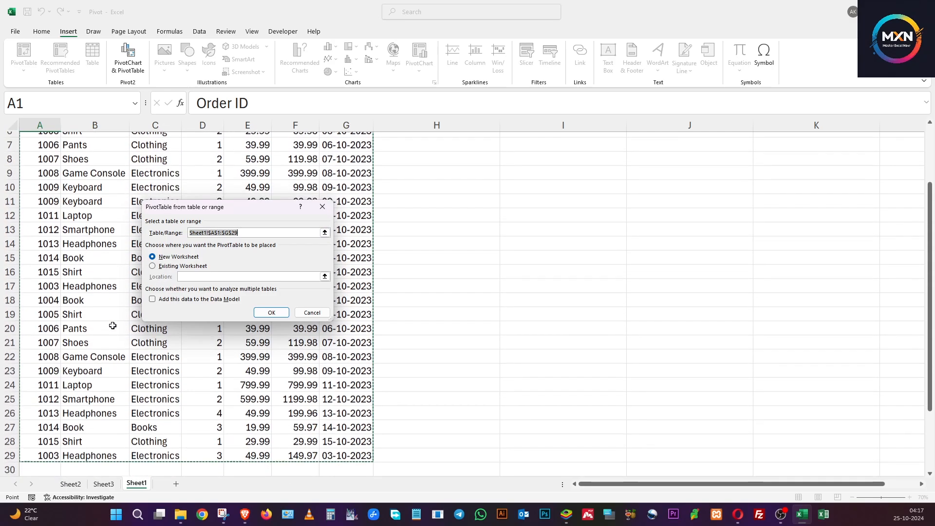
scroll(122, 319, "down", 1)
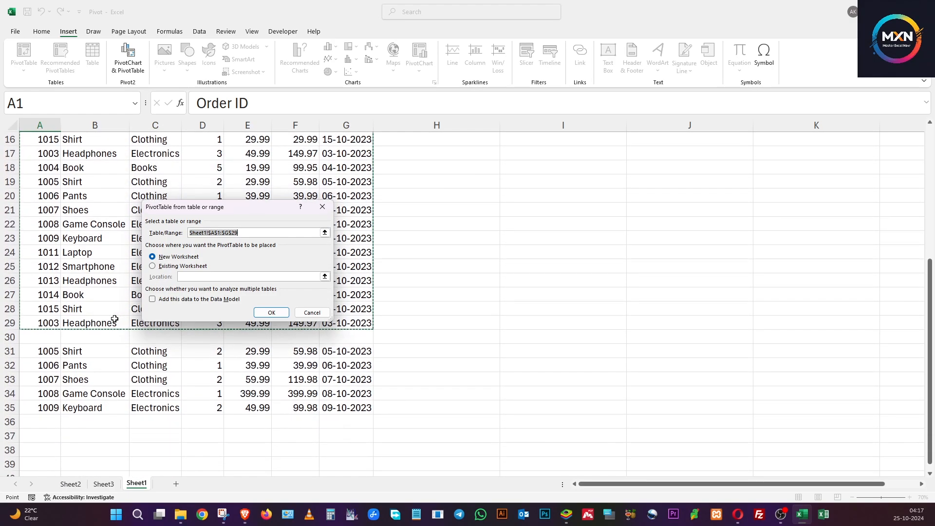